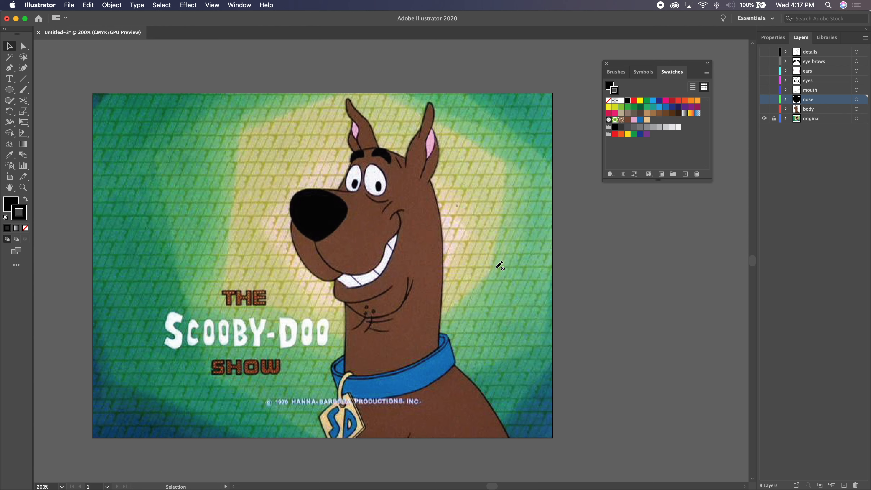
# - Show all the traced artwork layers from details down to body, and hide the original reference layer
pyautogui.moveTo(764, 108); pyautogui.dragTo(760, 61)
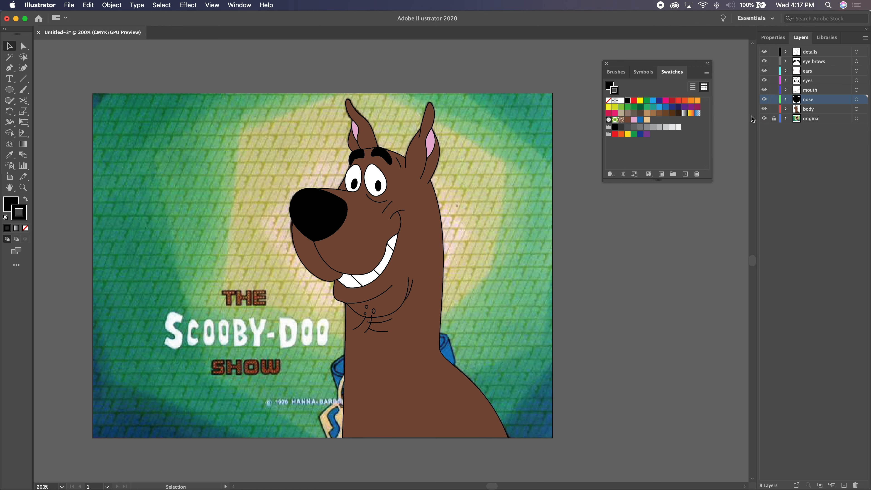
pyautogui.click(764, 118)
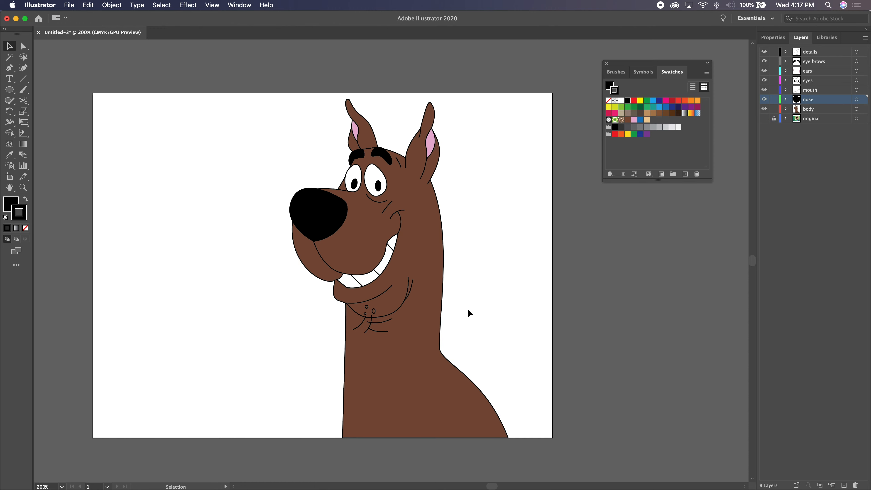
# - Collapse the floating Swatches group to its title tabs and move it clear of the ears
pyautogui.press('super+equal')
pyautogui.press('super+equal')
pyautogui.press('super+equal')
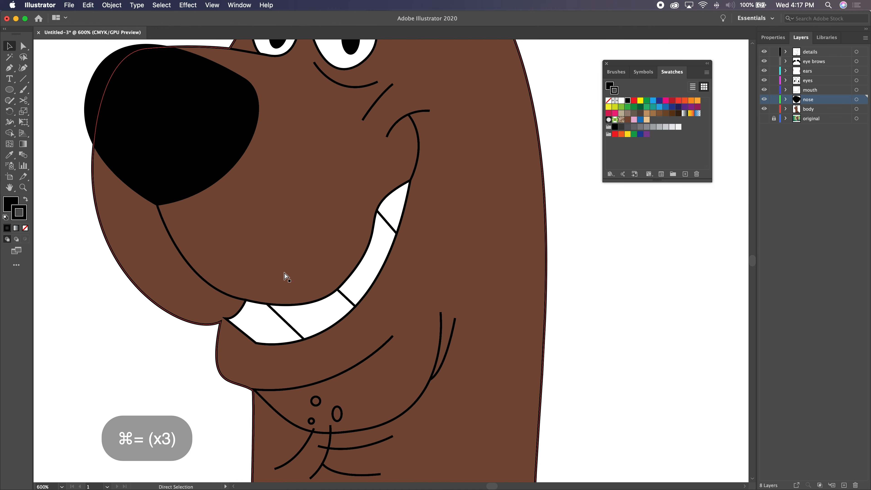
pyautogui.press('super+equal')
pyautogui.press('space')
pyautogui.moveTo(336, 208); pyautogui.dragTo(398, 466)
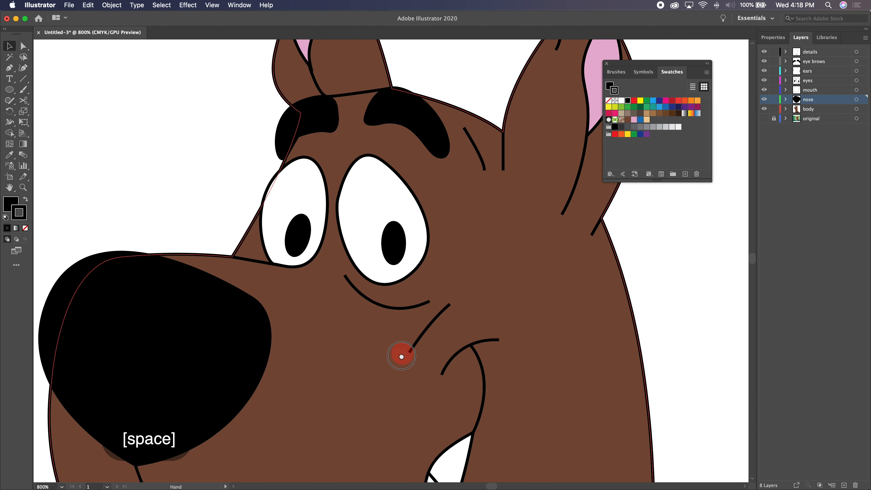
pyautogui.moveTo(401, 357); pyautogui.dragTo(355, 451)
pyautogui.moveTo(402, 311); pyautogui.dragTo(402, 353)
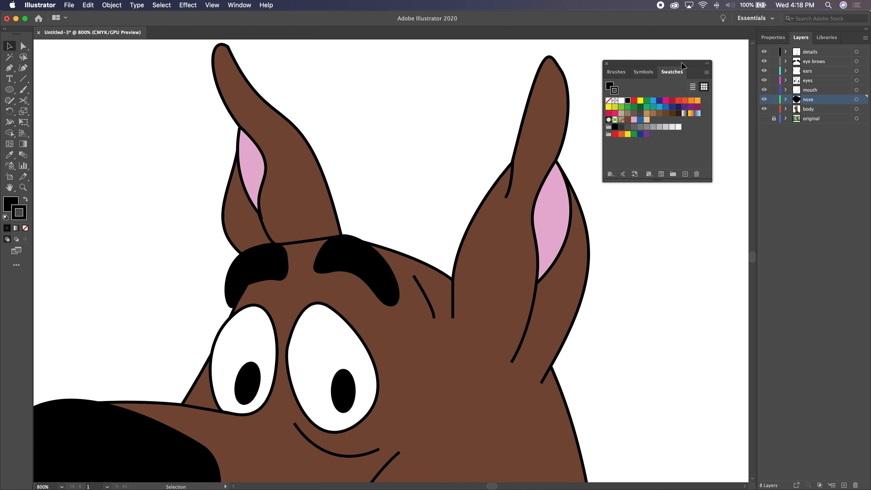
pyautogui.moveTo(669, 69)
pyautogui.mouseDown()
pyautogui.moveTo(694, 130)
pyautogui.moveTo(673, 87)
pyautogui.moveTo(651, 77)
pyautogui.moveTo(664, 76)
pyautogui.moveTo(652, 65)
pyautogui.mouseUp()
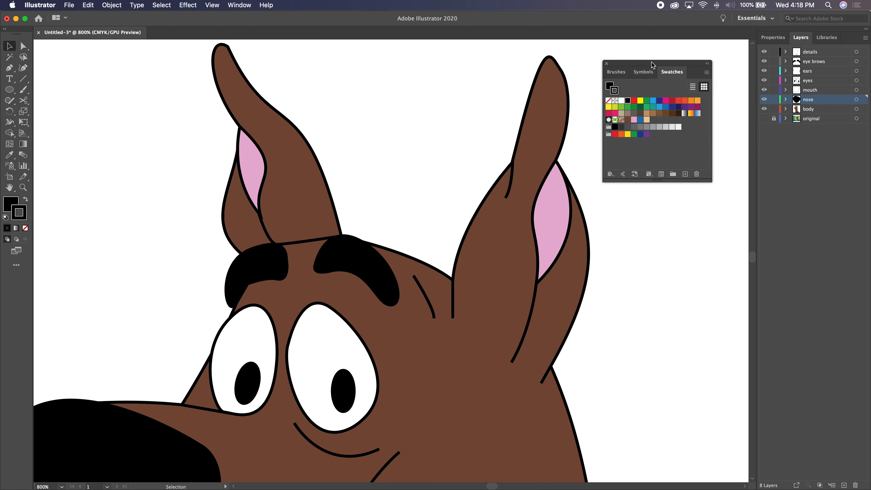
pyautogui.doubleClick(669, 72)
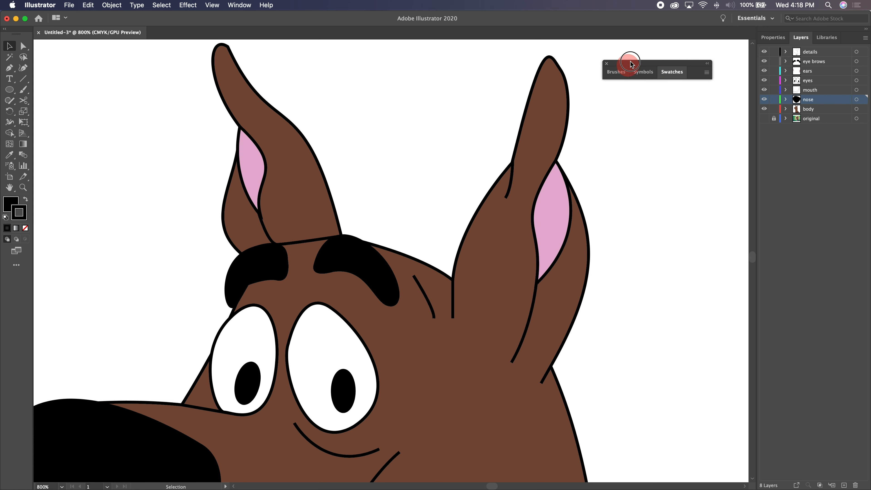
pyautogui.moveTo(661, 61); pyautogui.dragTo(696, 30)
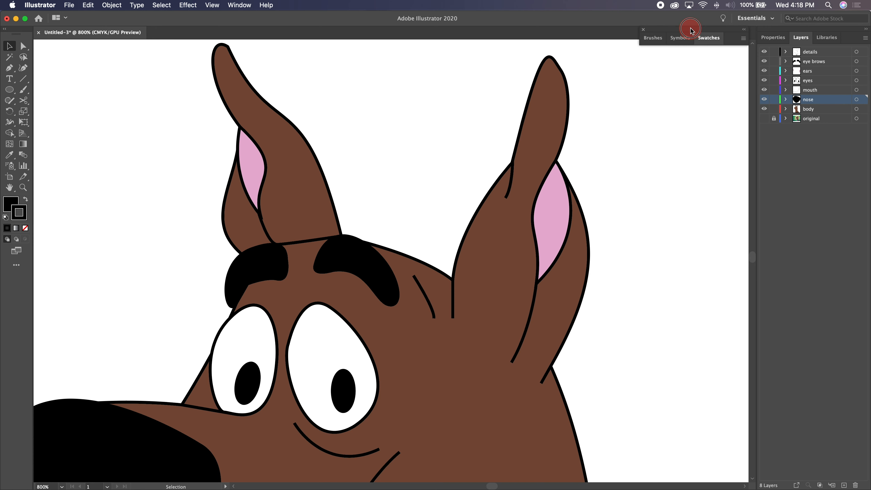
# - Select the line along the base of the left ear with Direct Selection so its anchor points can be checked
pyautogui.click(455, 289)
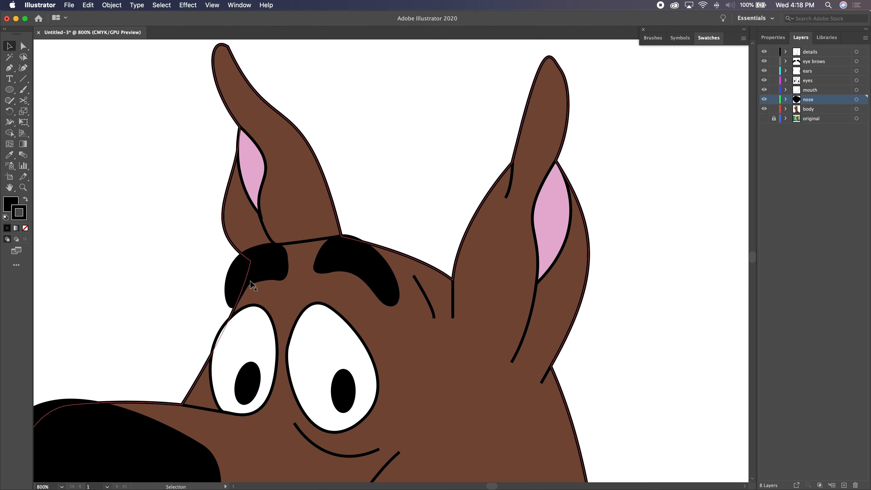
pyautogui.click(262, 224)
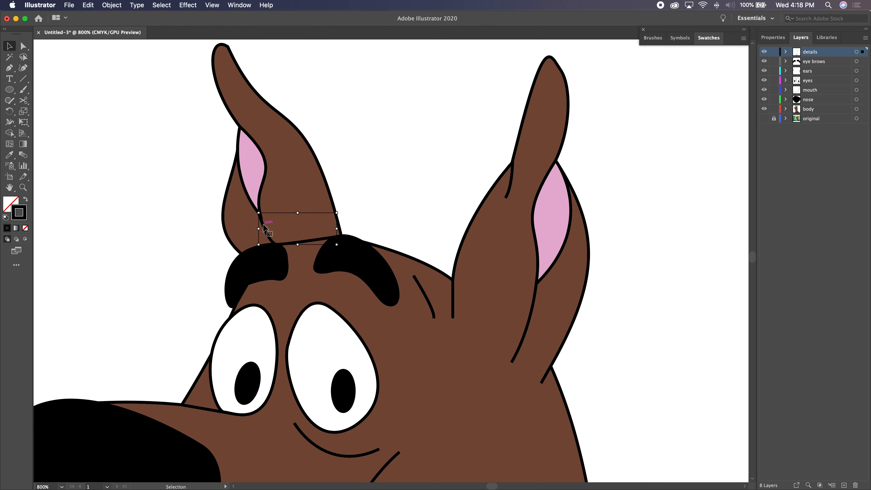
pyautogui.press('a')
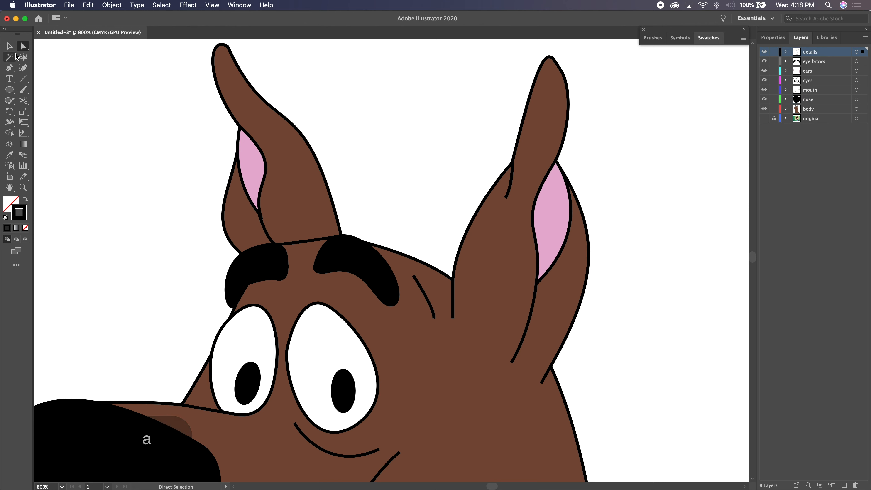
pyautogui.click(140, 178)
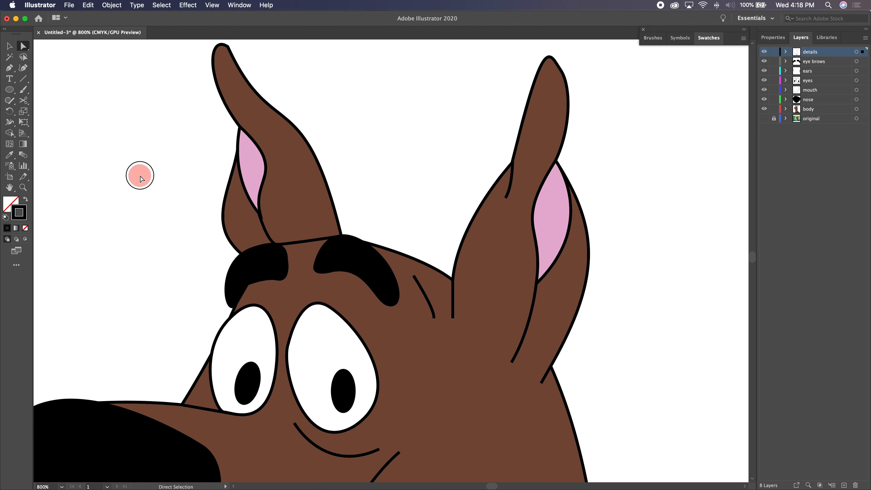
pyautogui.click(261, 222)
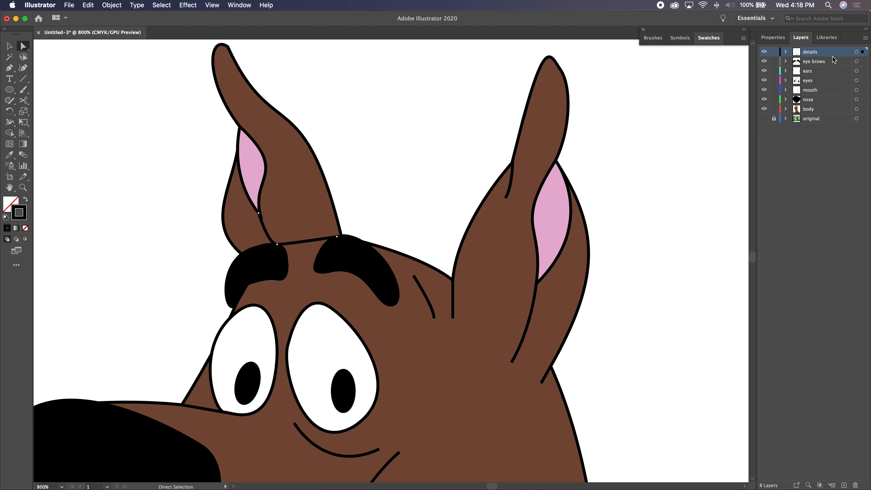
# - Change the details layer's highlight color to Yellow in its layer options
pyautogui.doubleClick(800, 52)
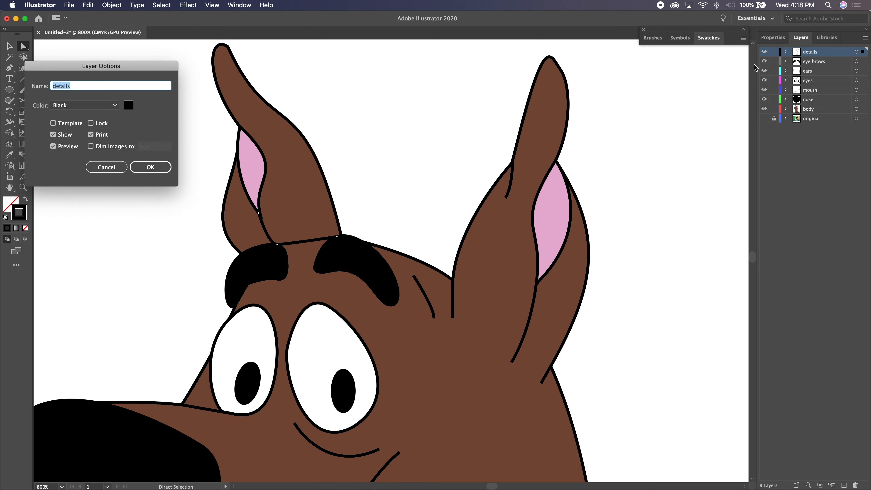
pyautogui.click(129, 105)
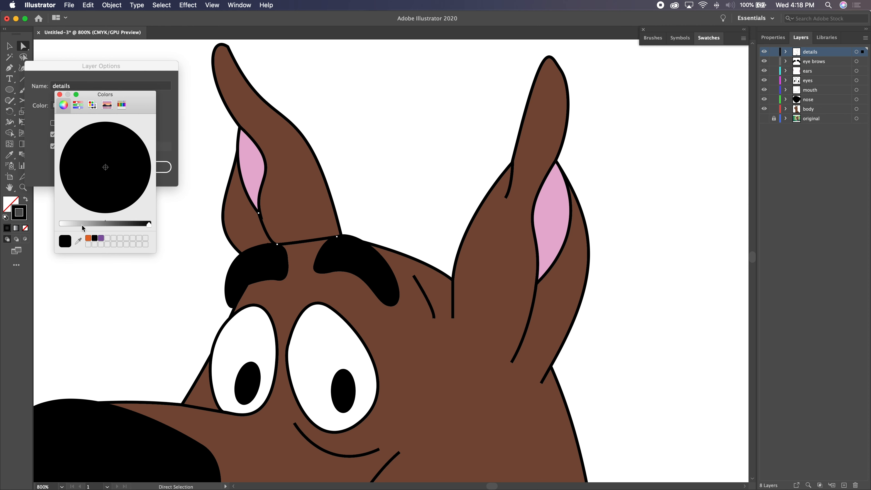
pyautogui.moveTo(82, 224); pyautogui.dragTo(88, 225)
pyautogui.click(94, 106)
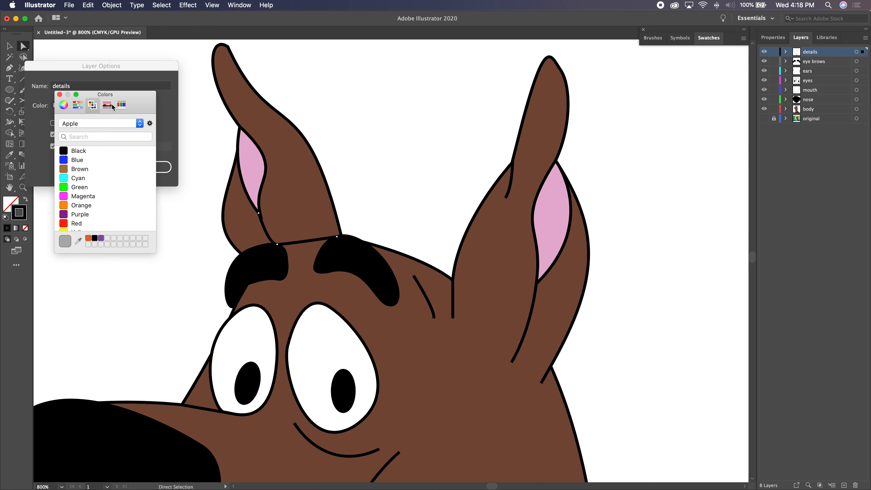
pyautogui.scroll(-2, 82, 201)
pyautogui.click(71, 222)
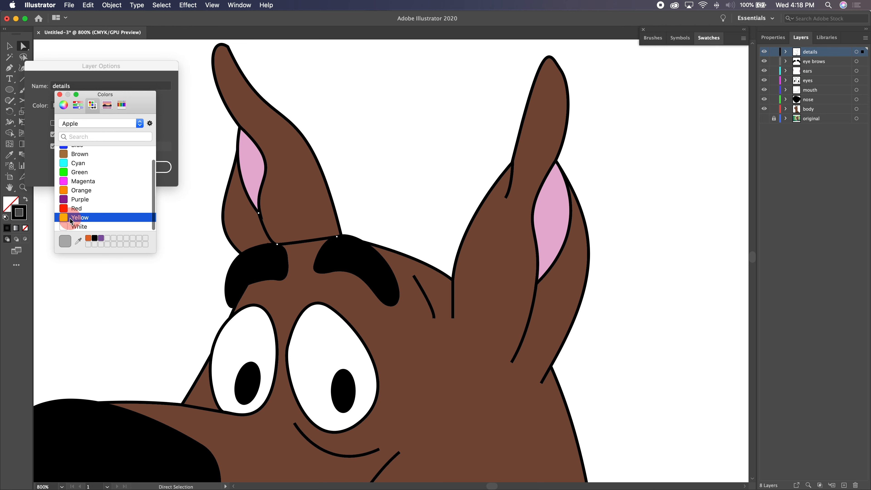
pyautogui.click(59, 94)
pyautogui.click(148, 167)
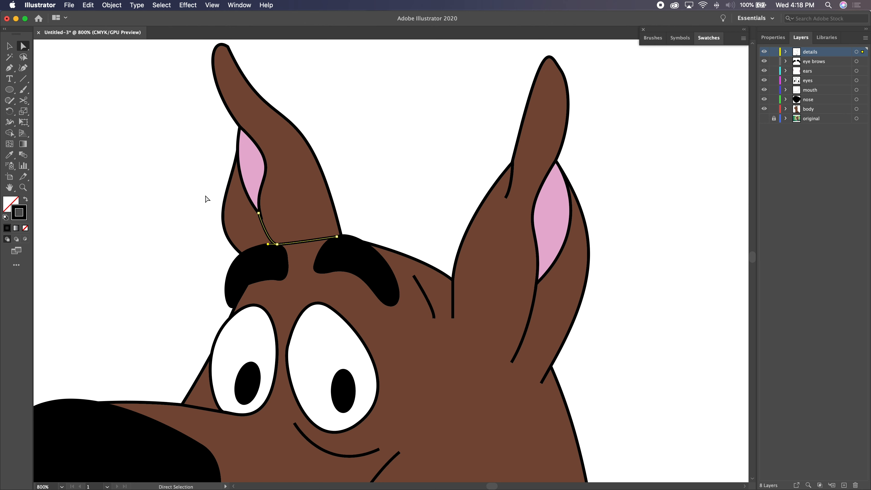
# - Check the anchor point where the left ear's base line meets the pink inner ear
pyautogui.click(258, 212)
pyautogui.moveTo(261, 215)
pyautogui.mouseDown()
pyautogui.moveTo(272, 239)
pyautogui.moveTo(261, 216)
pyautogui.mouseUp()
pyautogui.click(352, 189)
# - Check the anchor point at the left corner of the mouth where it joins the body outline
pyautogui.press('space')
pyautogui.moveTo(397, 364); pyautogui.dragTo(405, 283)
pyautogui.moveTo(382, 352); pyautogui.dragTo(395, 110)
pyautogui.moveTo(395, 151); pyautogui.dragTo(397, 80)
pyautogui.click(251, 244)
pyautogui.moveTo(251, 246); pyautogui.dragTo(248, 250)
pyautogui.click(244, 251)
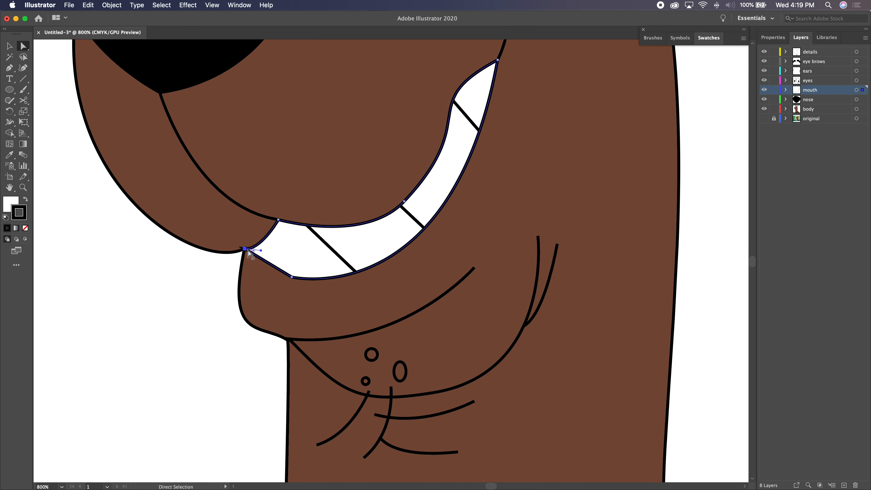
pyautogui.click(211, 307)
pyautogui.press('space')
pyautogui.moveTo(237, 354); pyautogui.dragTo(194, 320)
pyautogui.click(217, 253)
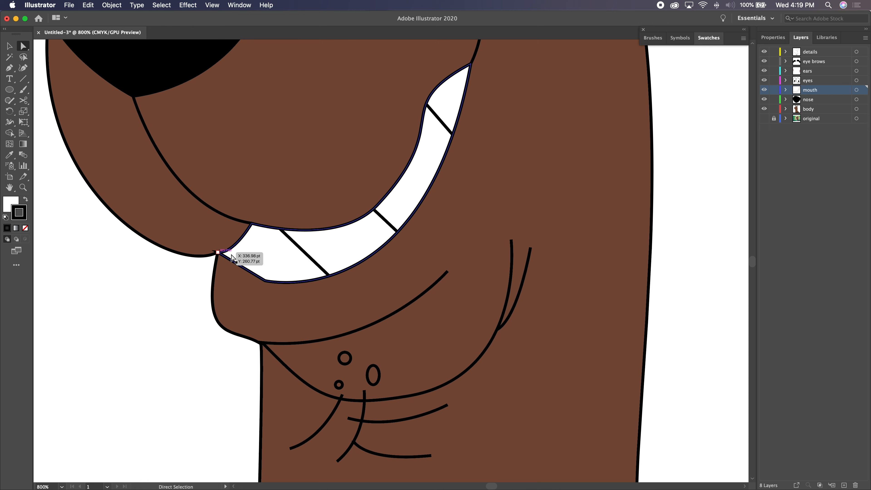
pyautogui.click(310, 189)
# - Examine the line work of the whole character, from the mouth up to the ears
pyautogui.press('space')
pyautogui.moveTo(310, 192); pyautogui.dragTo(324, 341)
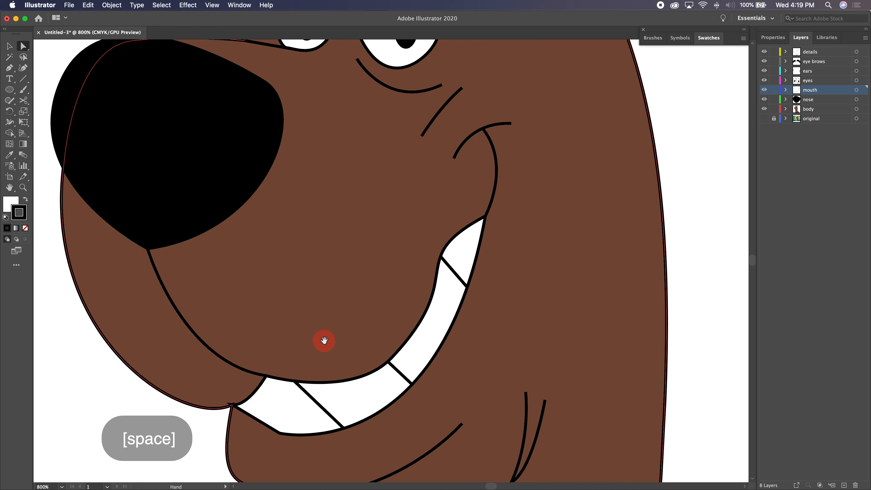
pyautogui.press('super+minus')
pyautogui.press('super+minus')
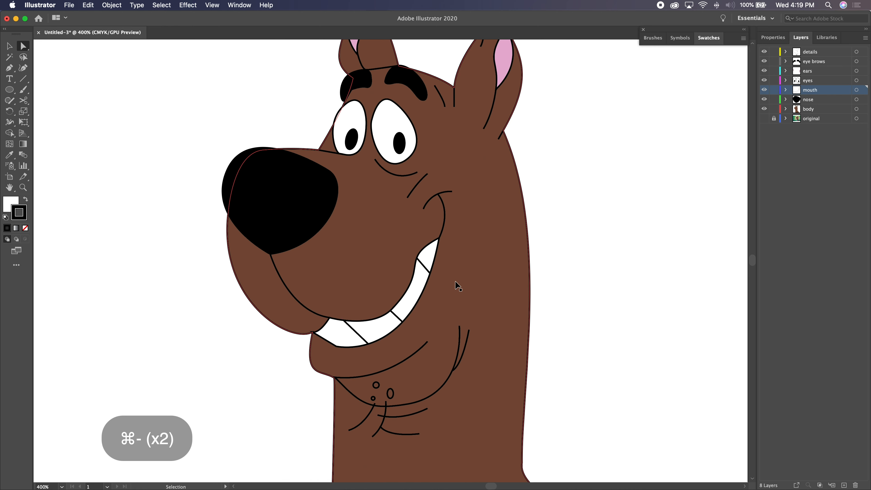
pyautogui.press('super+minus')
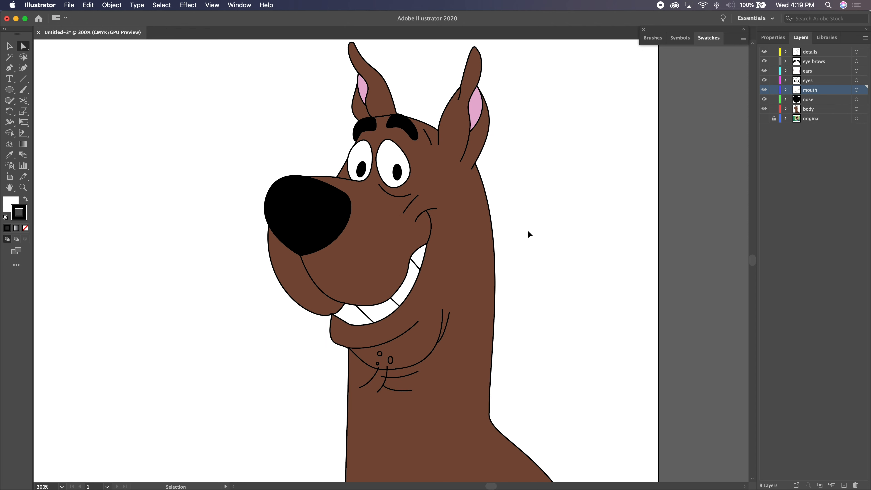
pyautogui.press('super+equal')
pyautogui.press('space')
pyautogui.moveTo(483, 171); pyautogui.dragTo(438, 364)
pyautogui.press('super+equal')
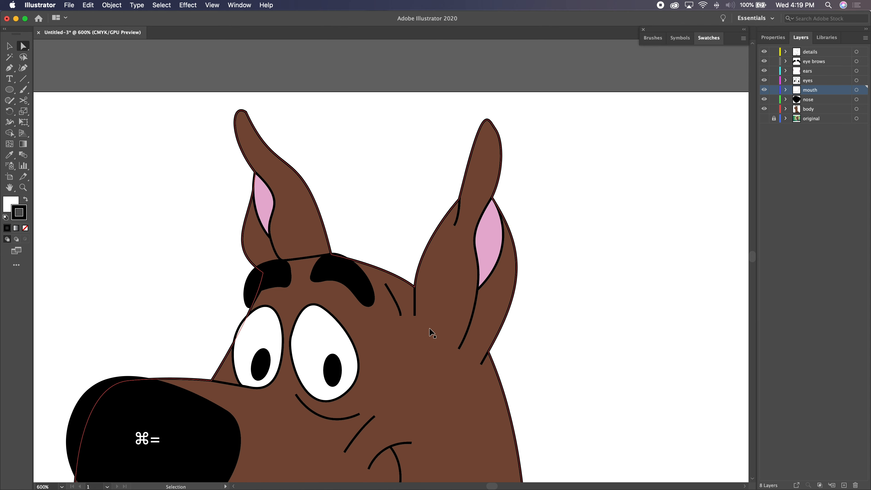
pyautogui.press('space')
pyautogui.moveTo(306, 236); pyautogui.dragTo(324, 220)
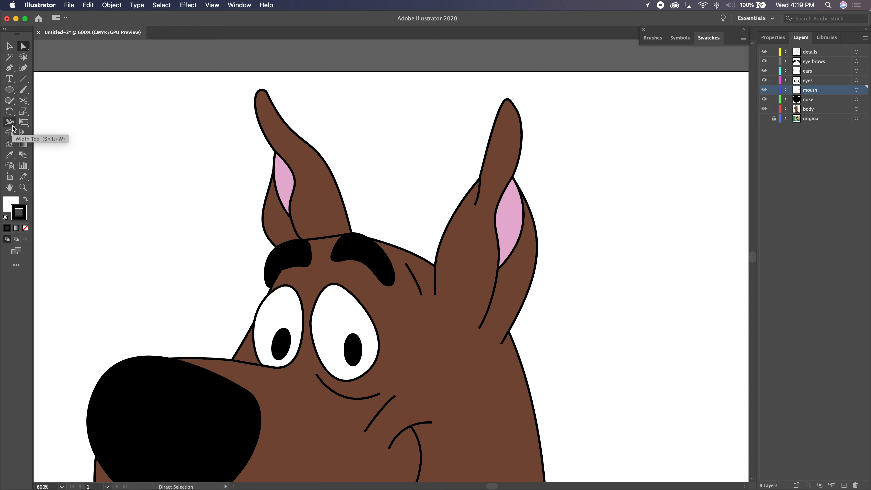
# - Draw a straight horizontal line about 92 pt long with the Line Segment tool in the empty area beside the left ear
pyautogui.hotkey('shift', 'w')
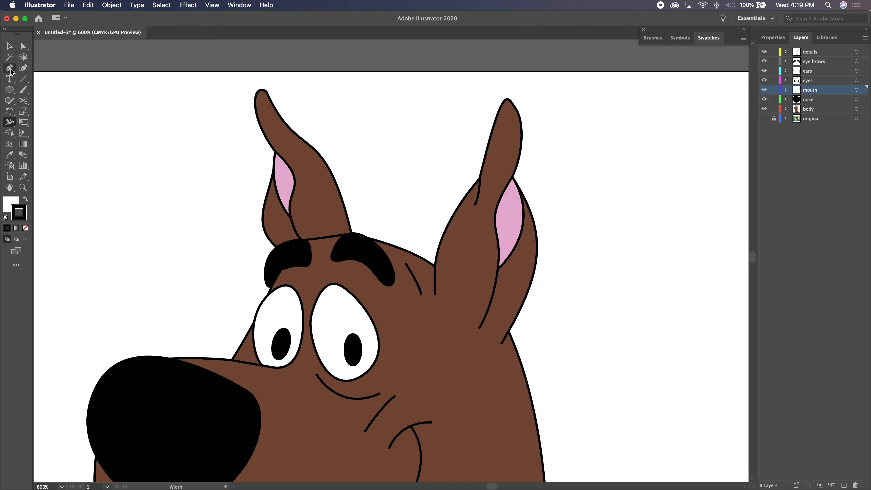
pyautogui.click(23, 79)
pyautogui.press('space')
pyautogui.moveTo(92, 169); pyautogui.dragTo(215, 199)
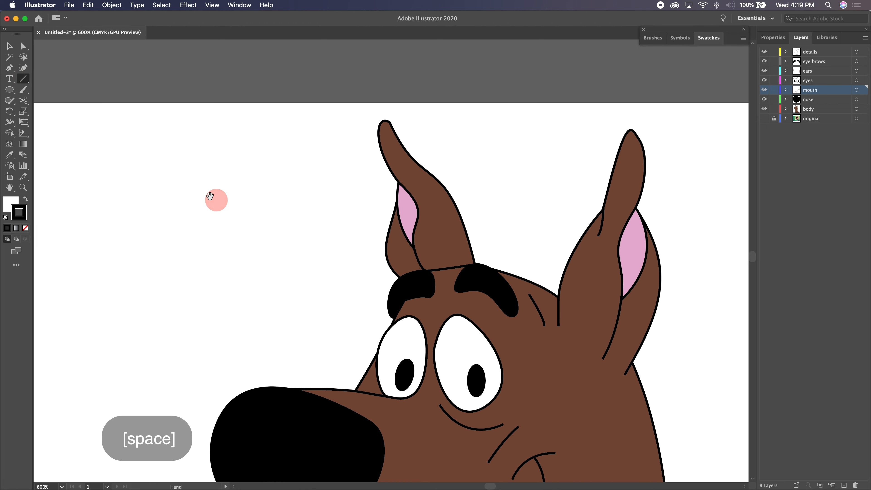
pyautogui.moveTo(71, 146); pyautogui.dragTo(269, 151)
pyautogui.press('shift')
# - Try heavier stroke weights on the horizontal line and bring it back to 1 pt
pyautogui.click(10, 45)
pyautogui.click(773, 39)
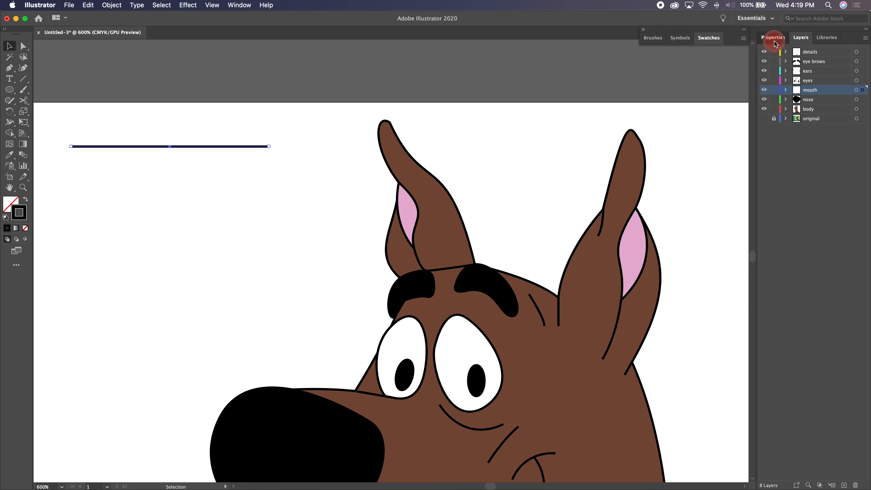
pyautogui.click(803, 147)
pyautogui.click(803, 148)
pyautogui.click(804, 148)
pyautogui.click(803, 148)
pyautogui.click(803, 148)
pyautogui.click(803, 148)
pyautogui.click(804, 152)
pyautogui.click(805, 152)
pyautogui.click(804, 152)
pyautogui.click(804, 151)
pyautogui.click(804, 152)
pyautogui.click(804, 151)
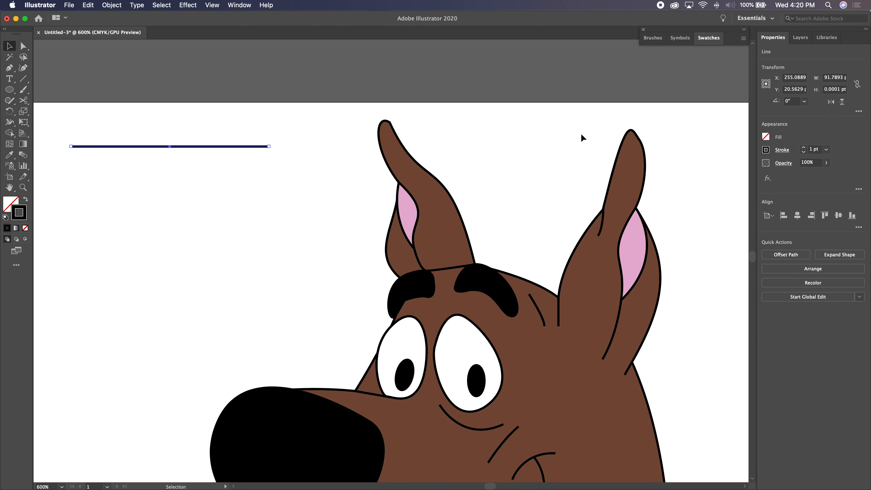
# - Use the Width tool to widen the line's left end to about 13 pt and shape several bulges along its length
pyautogui.click(10, 122)
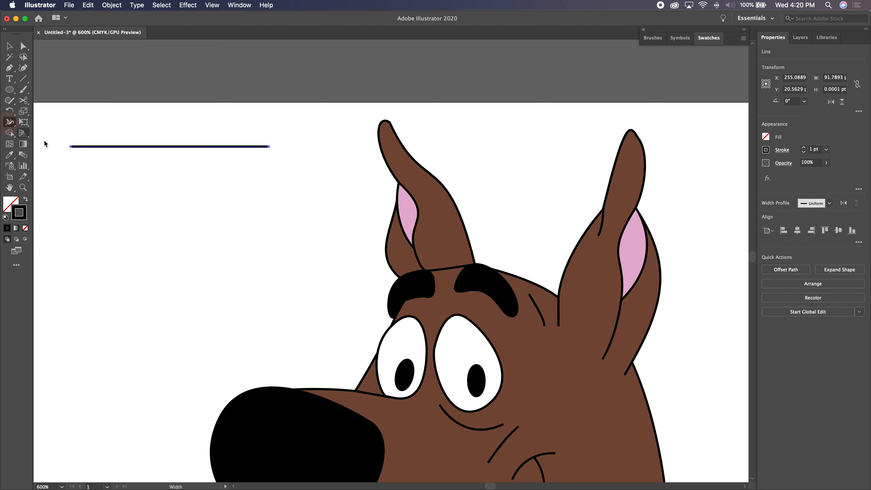
pyautogui.moveTo(71, 152); pyautogui.dragTo(71, 161)
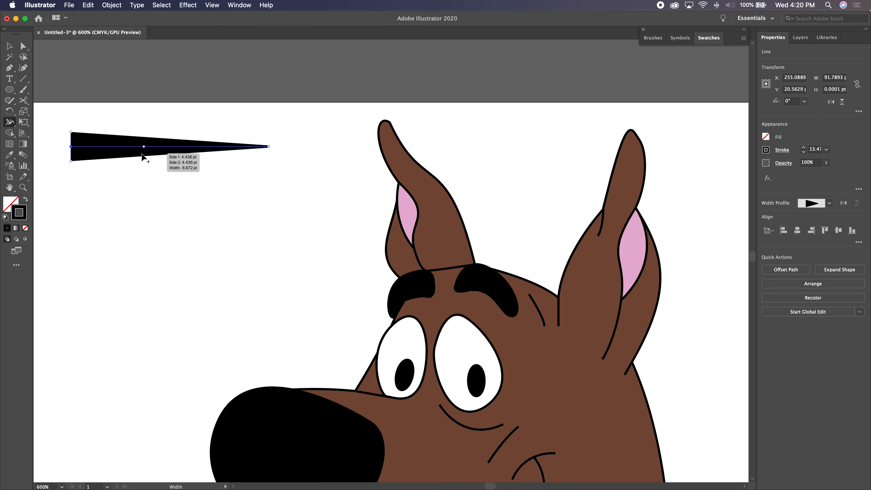
pyautogui.moveTo(103, 156)
pyautogui.mouseDown()
pyautogui.moveTo(104, 169)
pyautogui.moveTo(102, 152)
pyautogui.moveTo(117, 169)
pyautogui.moveTo(136, 153)
pyautogui.moveTo(142, 167)
pyautogui.moveTo(163, 155)
pyautogui.moveTo(211, 161)
pyautogui.mouseUp()
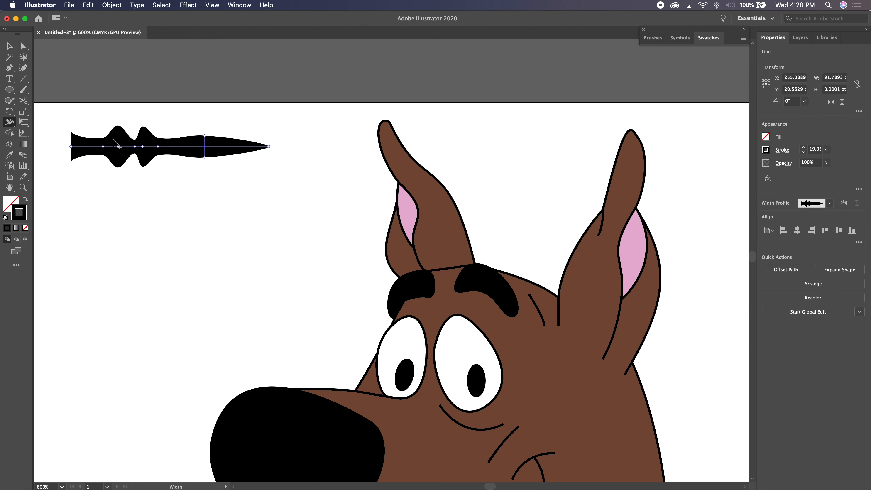
# - Widen only the lower side of the line's rightmost bulge to about 21 pt with the Width tool
pyautogui.click(10, 45)
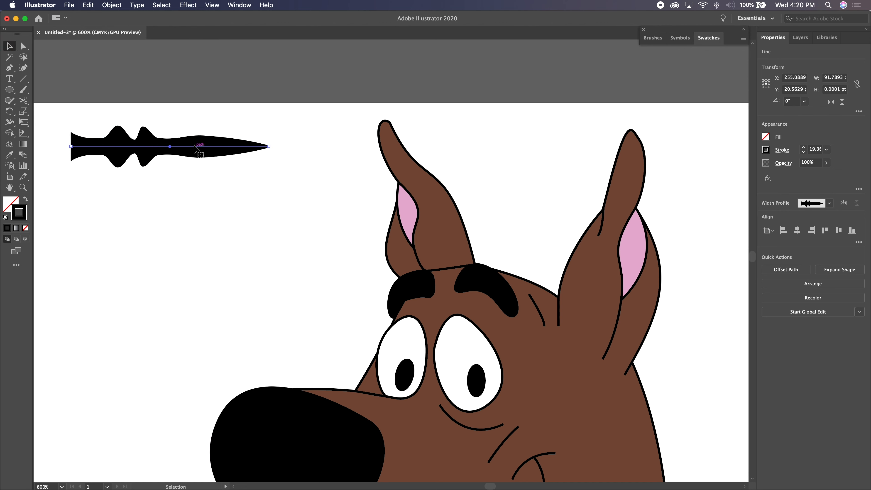
pyautogui.click(9, 122)
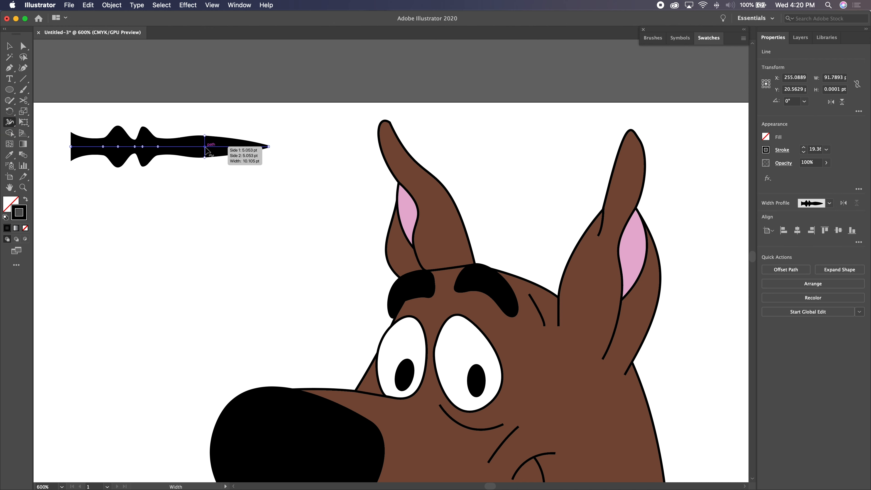
pyautogui.press('alt')
pyautogui.moveTo(205, 160); pyautogui.dragTo(206, 193)
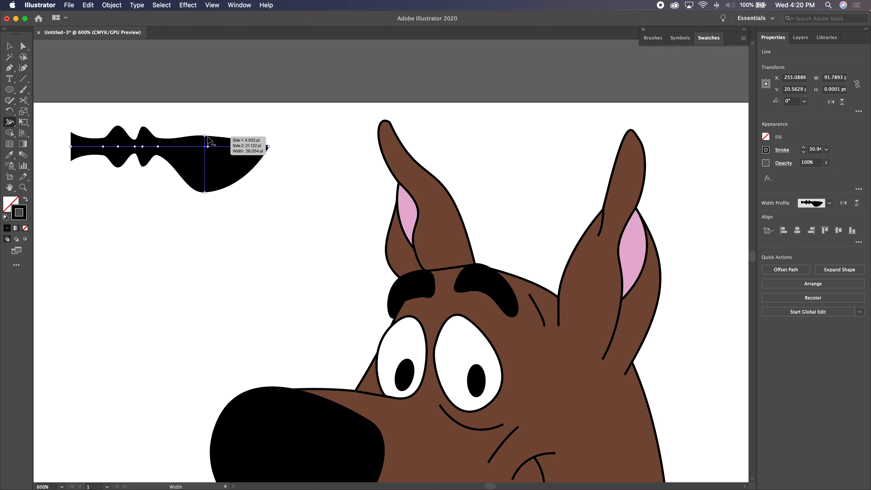
# - Widen only the upper side of the practice line's rightmost bulge to about 6 pt, and delete the line
pyautogui.moveTo(205, 135); pyautogui.dragTo(205, 134)
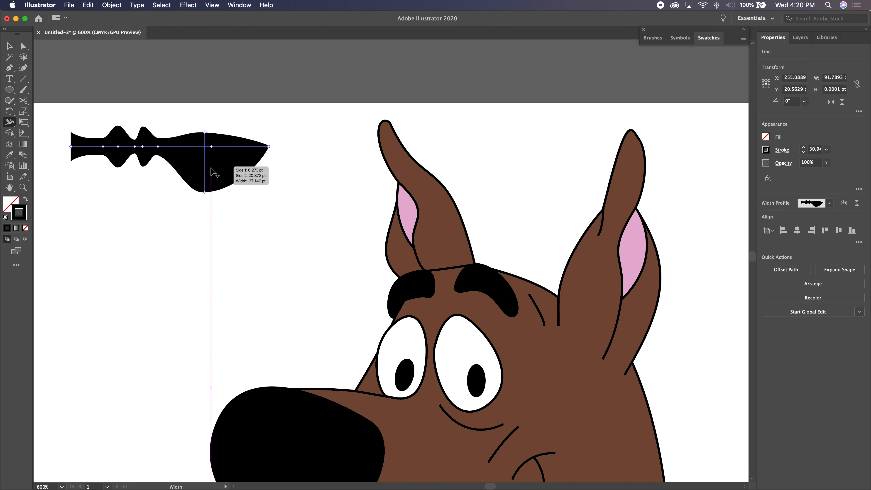
pyautogui.press('v')
pyautogui.press('Delete')
# - Select the short crease line at the notch on the inner edge of the right ear
pyautogui.press('space')
pyautogui.moveTo(422, 237); pyautogui.dragTo(271, 160)
pyautogui.click(360, 194)
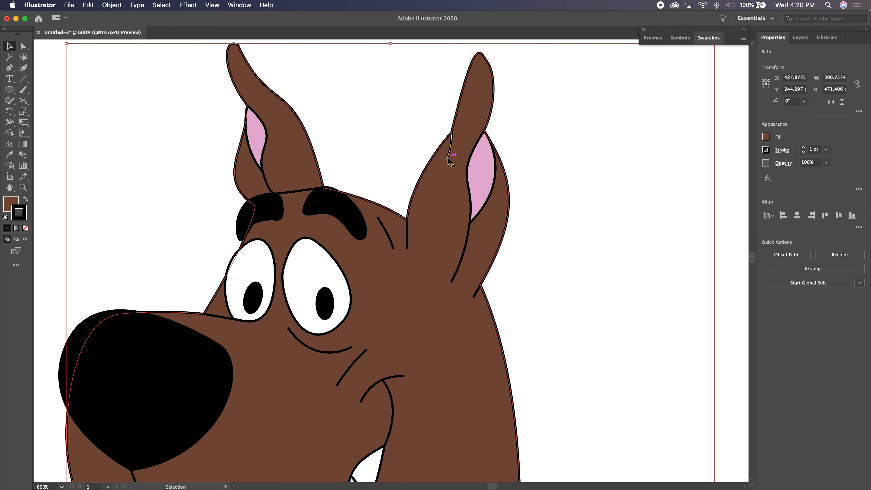
pyautogui.press('super+equal')
pyautogui.press('super+equal')
pyautogui.press('space')
pyautogui.scroll(10, 398, 147)
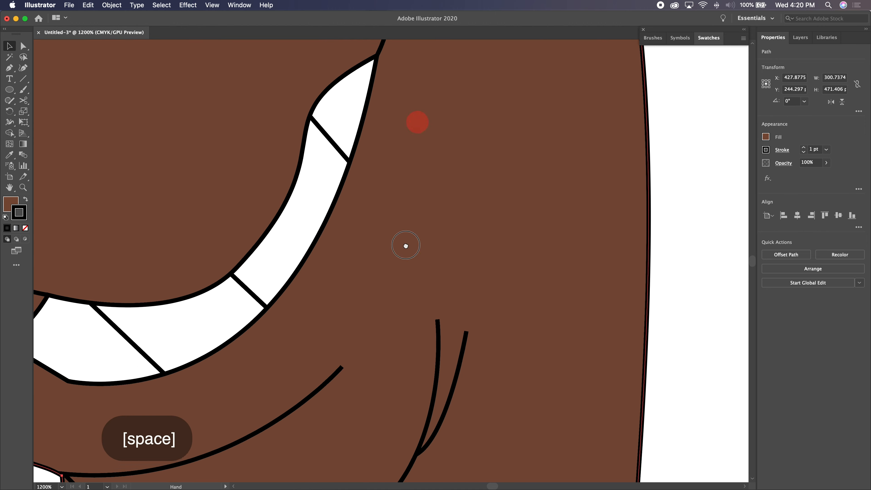
pyautogui.moveTo(398, 147); pyautogui.dragTo(414, 365)
pyautogui.moveTo(408, 163); pyautogui.dragTo(415, 314)
pyautogui.moveTo(459, 171)
pyautogui.mouseDown()
pyautogui.moveTo(437, 208)
pyautogui.moveTo(377, 243)
pyautogui.mouseUp()
pyautogui.click(428, 161)
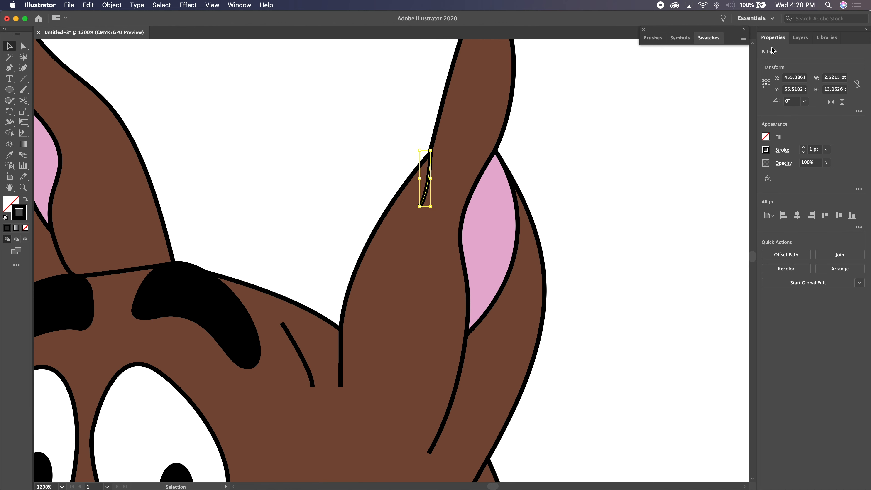
# - Show the layer list and toggle the visibility of the body and original layers to compare the drawing with the reference
pyautogui.click(798, 37)
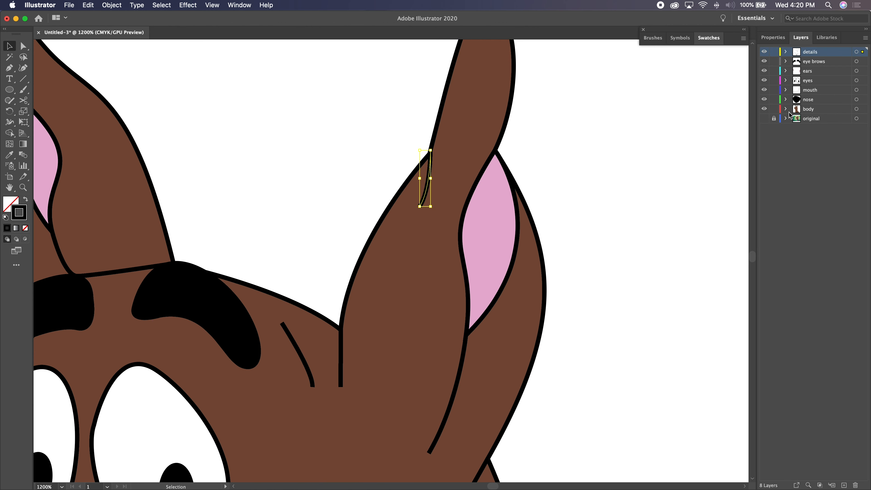
pyautogui.press('super+minus')
pyautogui.press('super+minus')
pyautogui.press('super+equal')
pyautogui.moveTo(764, 110)
pyautogui.mouseDown()
pyautogui.moveTo(763, 52)
pyautogui.moveTo(765, 110)
pyautogui.mouseUp()
pyautogui.press('super+equal')
pyautogui.click(763, 118)
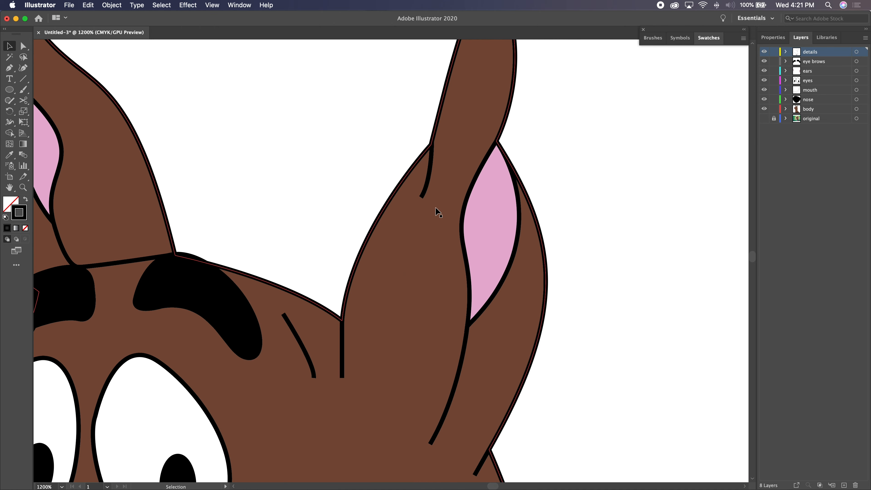
# - Taper the lower end of the right ear's short crease line to a point with the Width tool
pyautogui.hotkey('shift', 'w')
pyautogui.moveTo(423, 198); pyautogui.dragTo(421, 197)
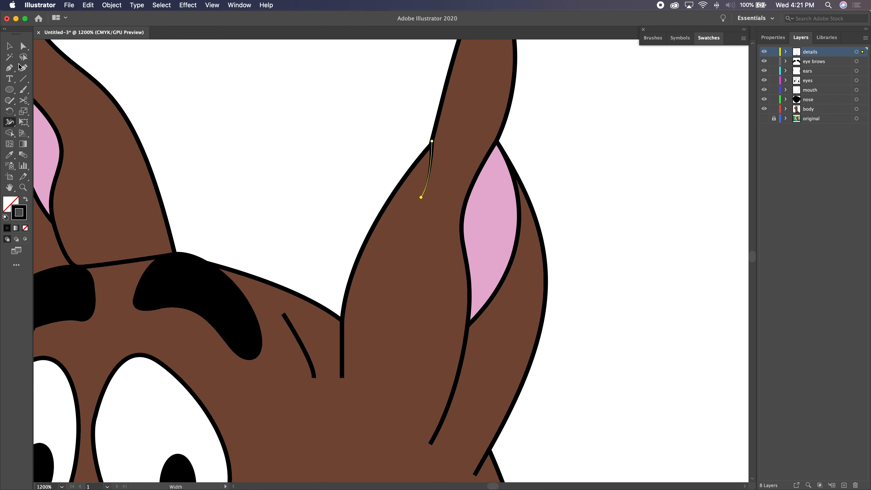
pyautogui.press('v')
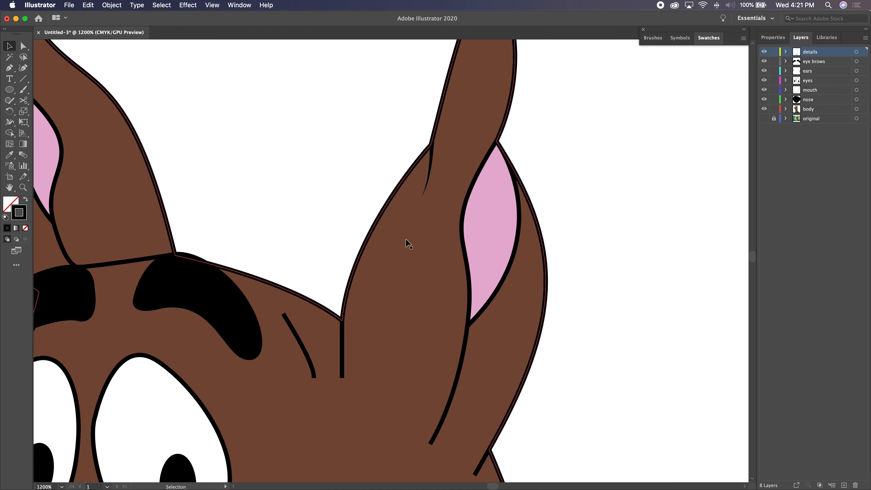
# - Adjust only one side of the stroke width at the upper end of the line below the left ear's pink area
pyautogui.moveTo(398, 277); pyautogui.dragTo(405, 219)
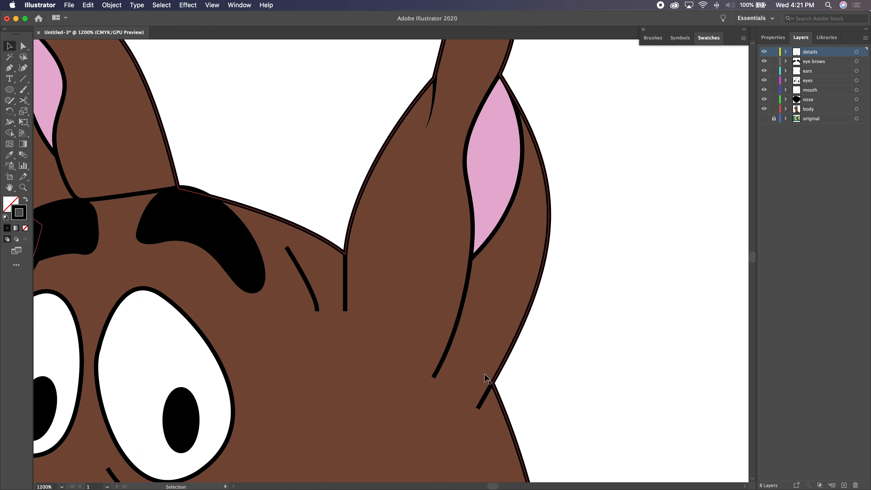
pyautogui.press('space')
pyautogui.moveTo(383, 332); pyautogui.dragTo(392, 302)
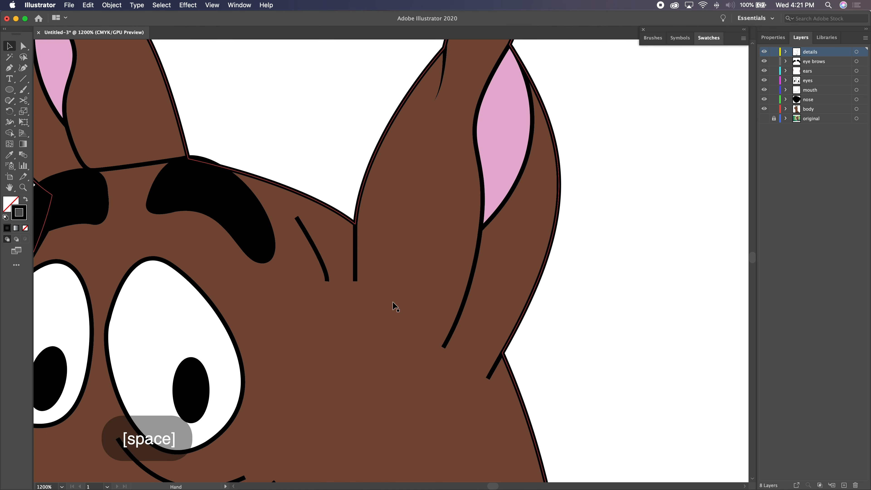
pyautogui.press('super+minus')
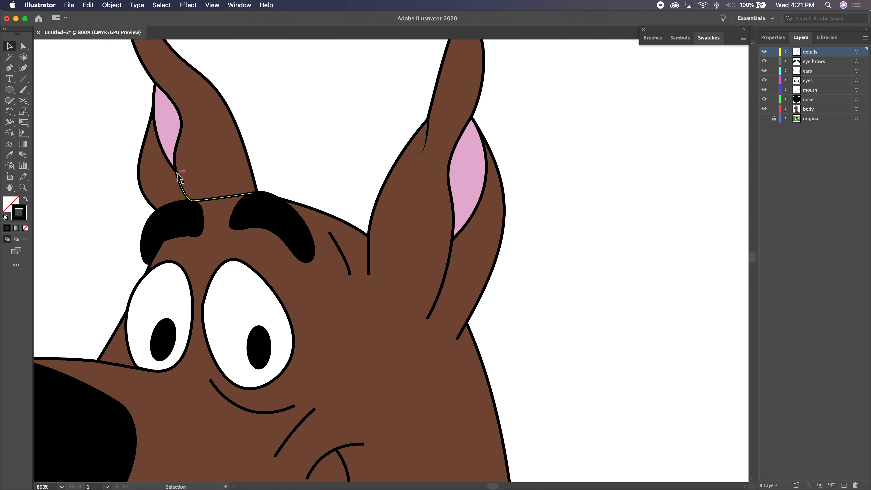
pyautogui.hotkey('shift', 'w')
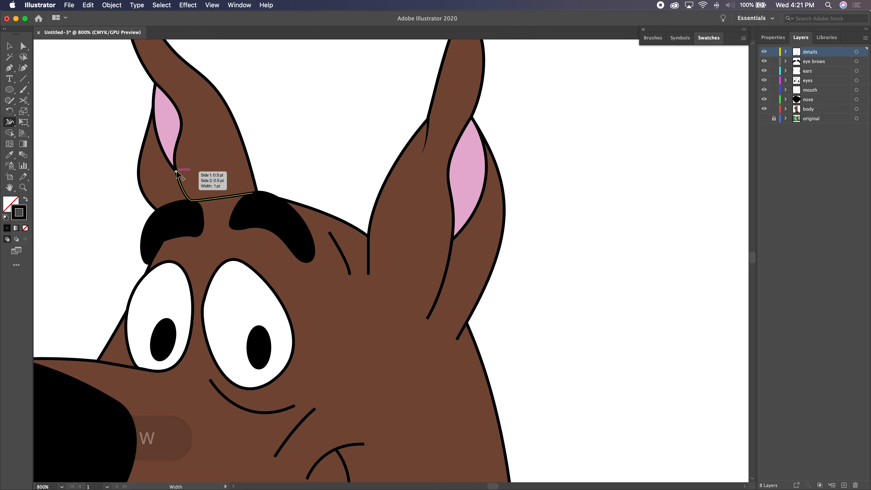
pyautogui.press('alt')
pyautogui.moveTo(177, 173); pyautogui.dragTo(176, 171)
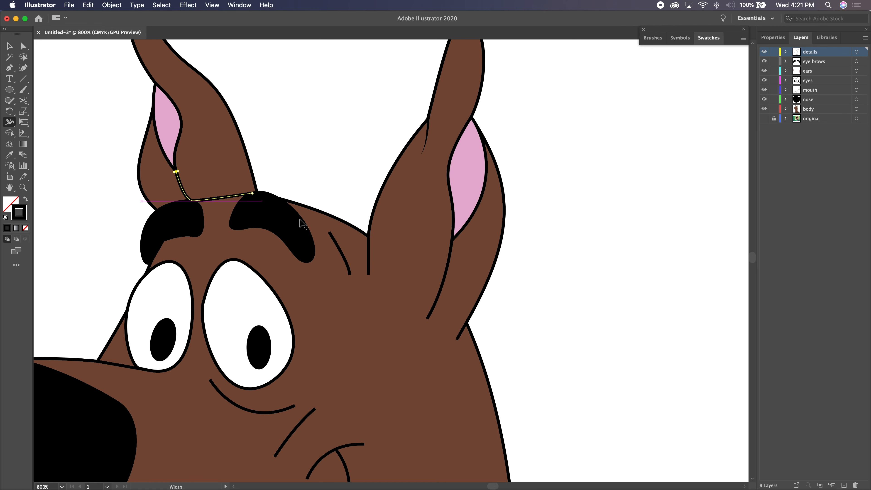
# - Thicken the forehead crease near its upper part and taper it and the three line ends around the right ear's base to points
pyautogui.moveTo(330, 233); pyautogui.dragTo(335, 247)
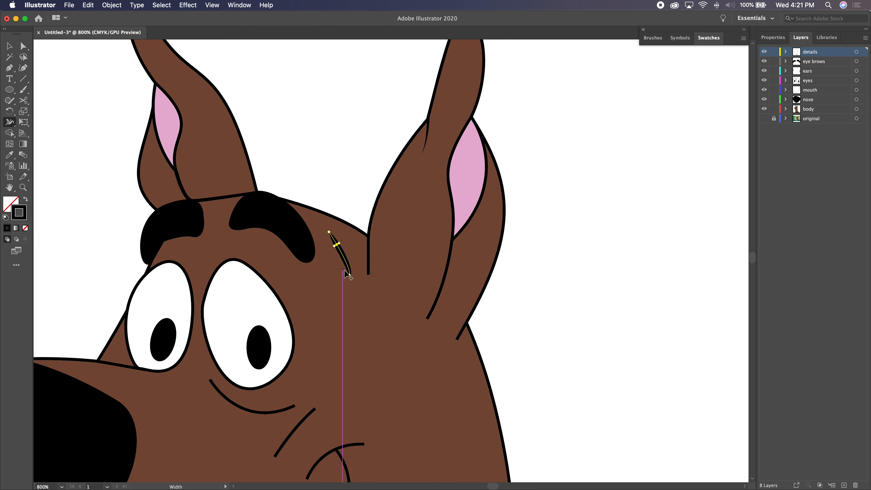
pyautogui.moveTo(349, 277); pyautogui.dragTo(369, 276)
pyautogui.moveTo(426, 319); pyautogui.dragTo(454, 341)
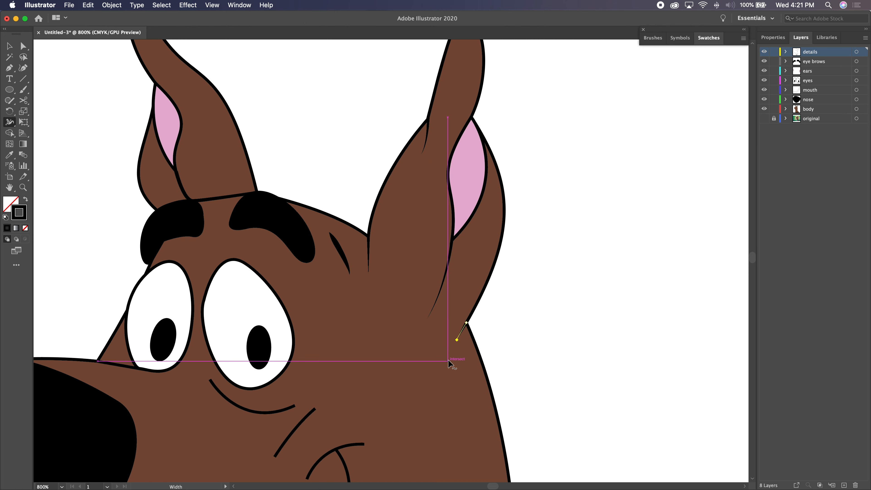
pyautogui.click(565, 313)
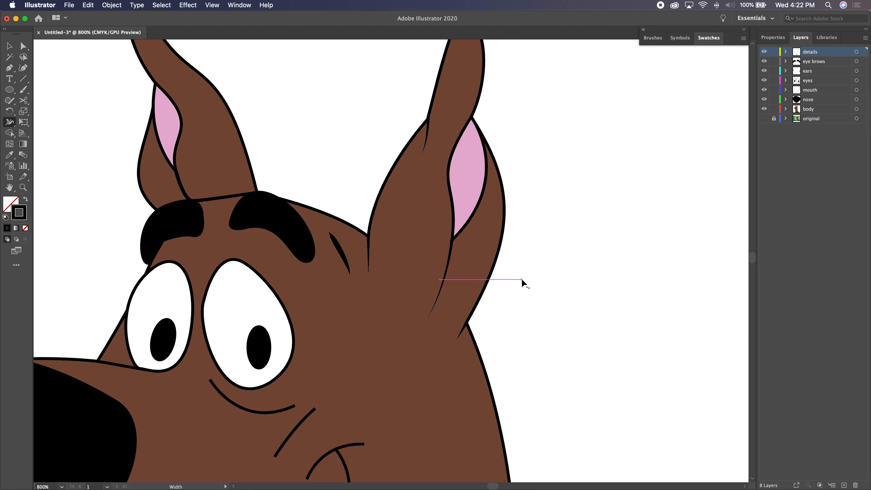
# - Add a width point at the middle of the curve under the right eye and taper both of its ends to points
pyautogui.press('super+minus')
pyautogui.press('super+minus')
pyautogui.press('space')
pyautogui.moveTo(315, 362); pyautogui.dragTo(324, 349)
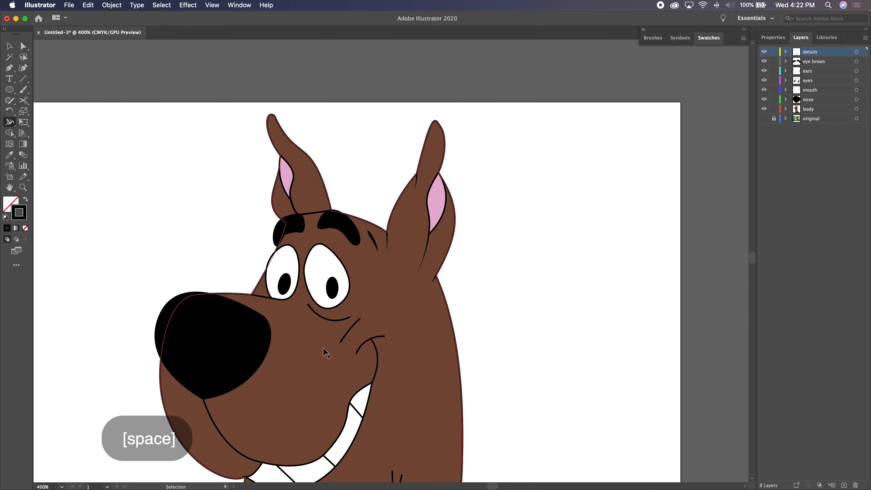
pyautogui.press('super+equal')
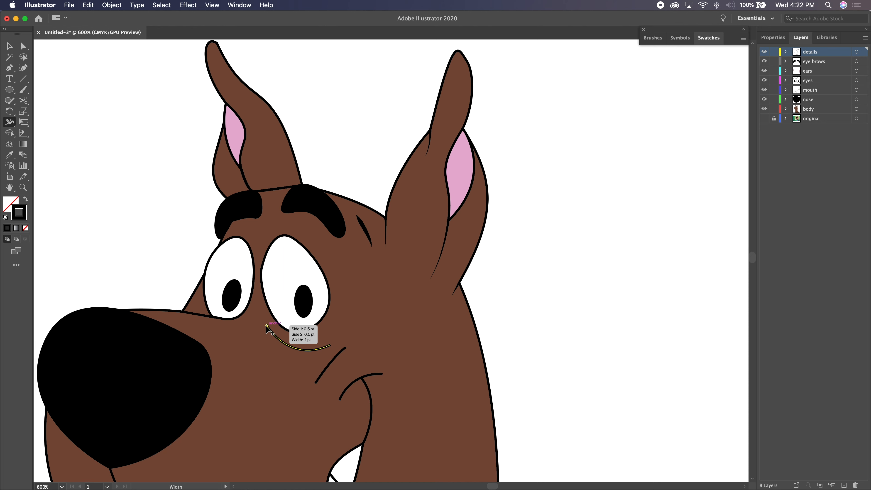
pyautogui.keyDown('alt'); pyautogui.click(297, 349); pyautogui.keyUp('alt')
pyautogui.moveTo(296, 349); pyautogui.dragTo(294, 351)
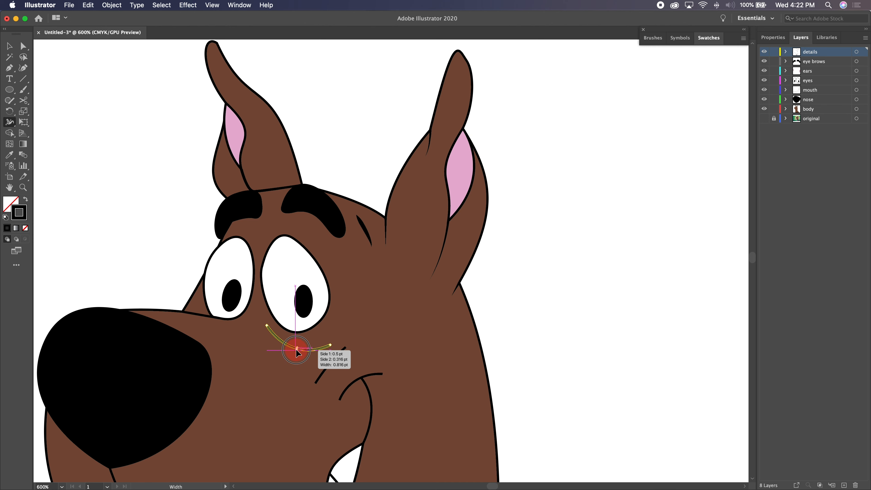
pyautogui.moveTo(296, 350); pyautogui.dragTo(331, 345)
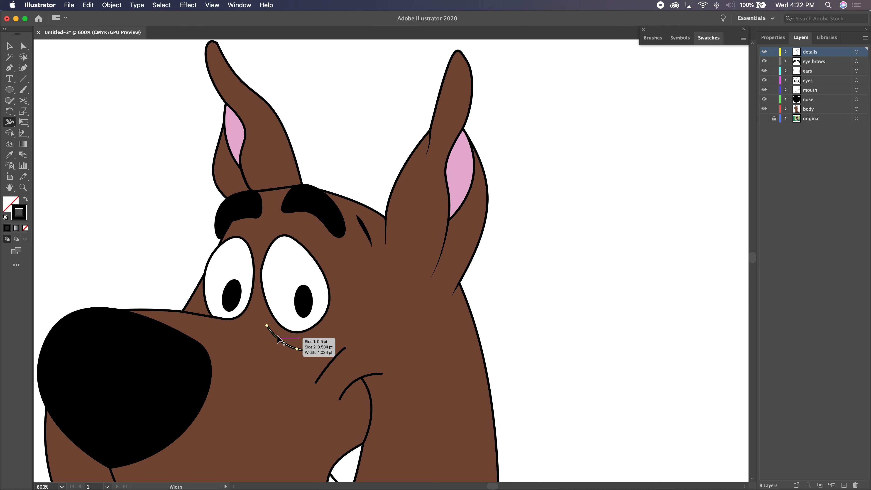
pyautogui.moveTo(267, 326); pyautogui.dragTo(267, 326)
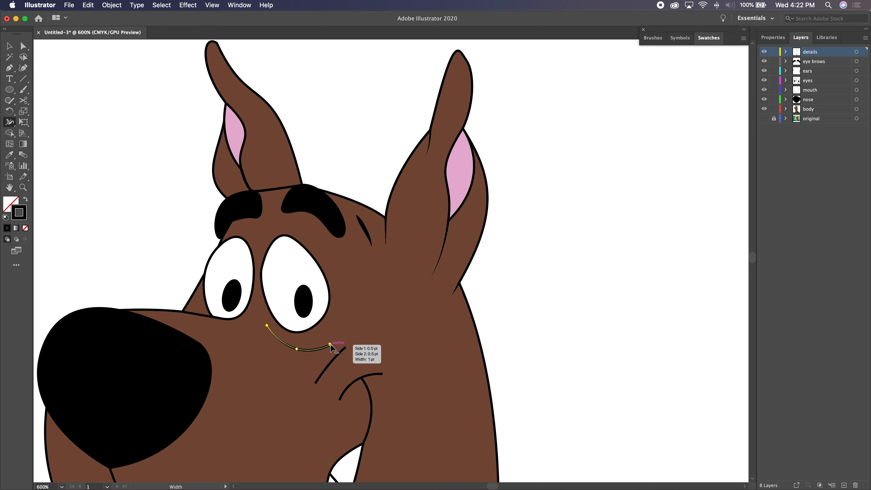
pyautogui.moveTo(332, 345); pyautogui.dragTo(331, 345)
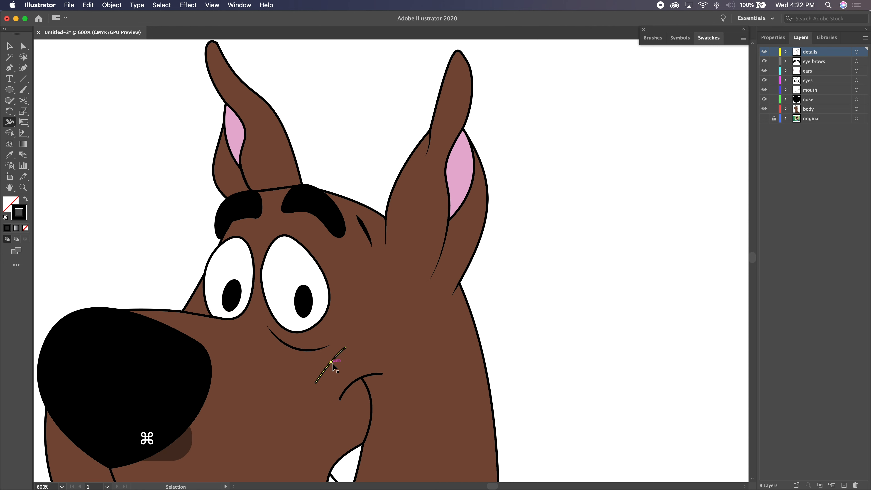
# - Taper both ends of the diagonal cheek line below the right eye with the Width tool, keeping its middle thick
pyautogui.press('super+equal')
pyautogui.press('super+equal')
pyautogui.press('super+equal')
pyautogui.press('super+equal')
pyautogui.press('space')
pyautogui.moveTo(295, 381); pyautogui.dragTo(468, 175)
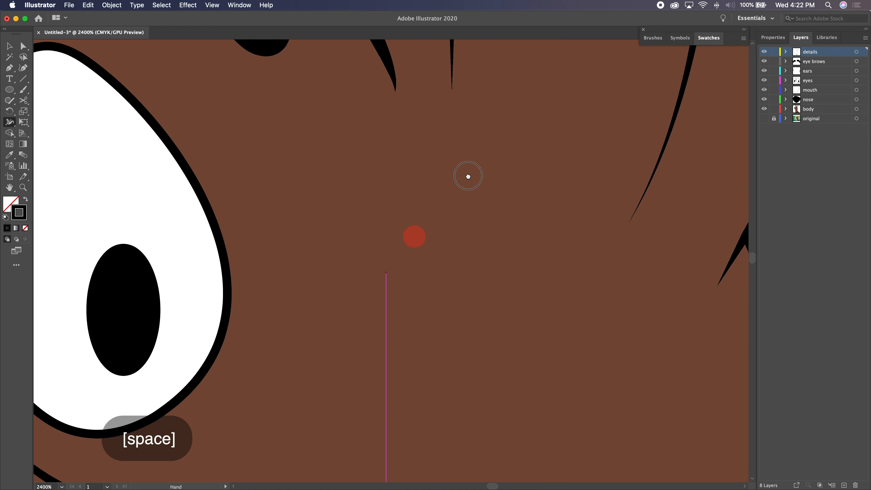
pyautogui.moveTo(379, 402); pyautogui.dragTo(399, 162)
pyautogui.moveTo(361, 248)
pyautogui.mouseDown()
pyautogui.moveTo(348, 273)
pyautogui.moveTo(316, 250)
pyautogui.mouseUp()
pyautogui.moveTo(379, 183); pyautogui.dragTo(379, 182)
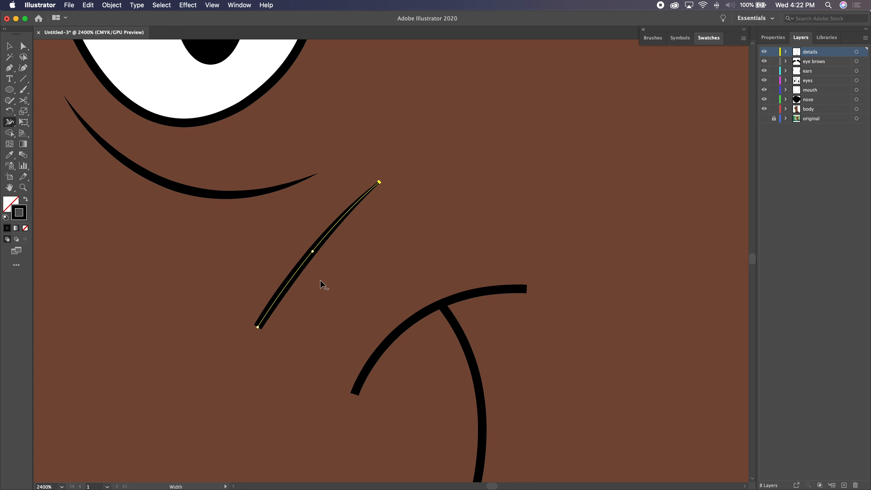
pyautogui.moveTo(258, 327); pyautogui.dragTo(260, 328)
# - Thicken the middle of the smile crease above the mouth corner and taper both of its ends to points
pyautogui.press('space')
pyautogui.moveTo(334, 365); pyautogui.dragTo(293, 235)
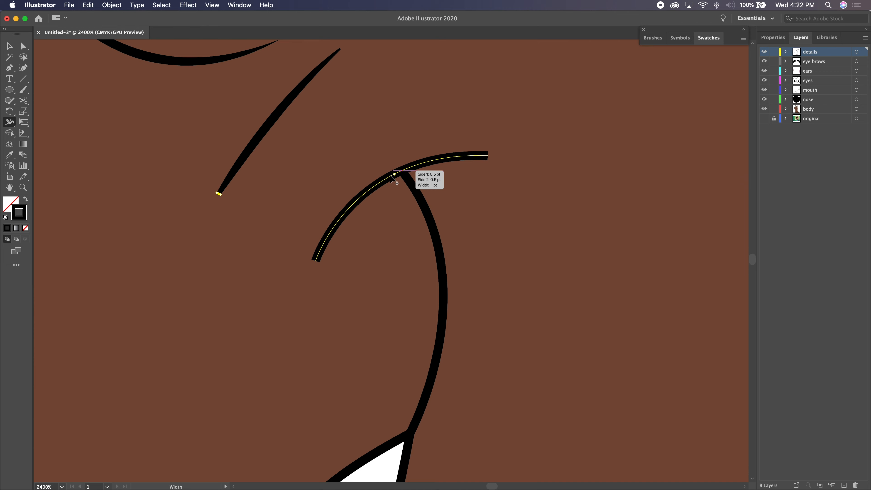
pyautogui.moveTo(386, 183); pyautogui.dragTo(378, 170)
pyautogui.press('alt')
pyautogui.moveTo(319, 262); pyautogui.dragTo(315, 260)
pyautogui.moveTo(487, 160); pyautogui.dragTo(487, 156)
# - Adjust the stroke width at the upper end of the curve joining the smile crease to the mouth corner
pyautogui.press('super+minus')
pyautogui.press('super+minus')
pyautogui.press('super+minus')
pyautogui.press('super+minus')
pyautogui.press('super+minus')
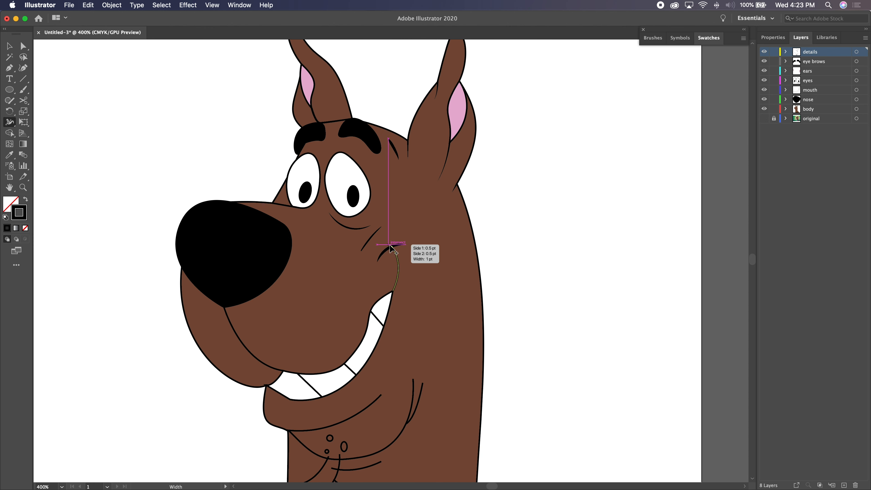
pyautogui.moveTo(386, 248); pyautogui.dragTo(389, 248)
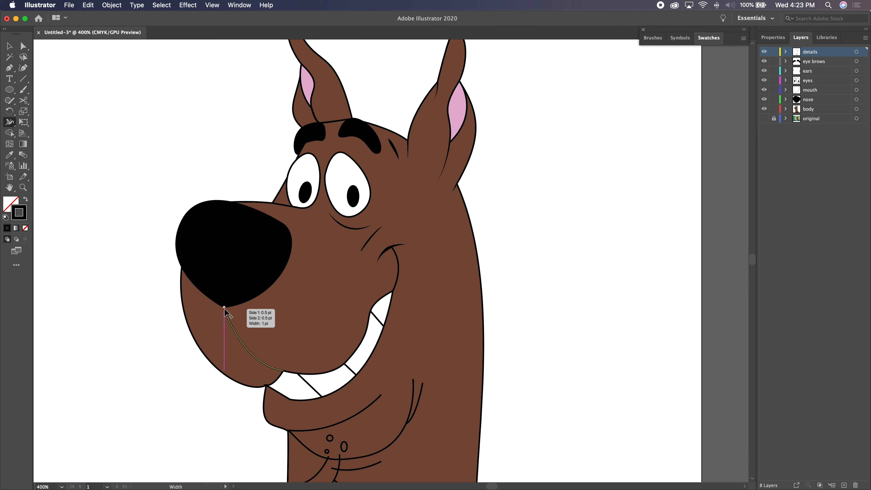
# - Shift the stroke width of the muzzle line to one side at its upper end below the nose with the Width tool
pyautogui.press('super+equal')
pyautogui.press('super+equal')
pyautogui.press('super+equal')
pyautogui.press('space')
pyautogui.moveTo(188, 327); pyautogui.dragTo(475, 175)
pyautogui.moveTo(360, 269); pyautogui.dragTo(385, 243)
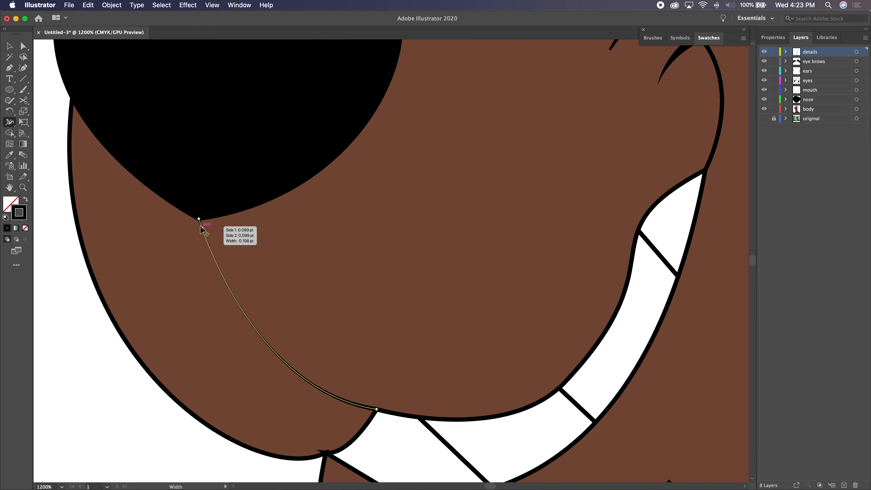
pyautogui.click(201, 229)
pyautogui.press('super+z')
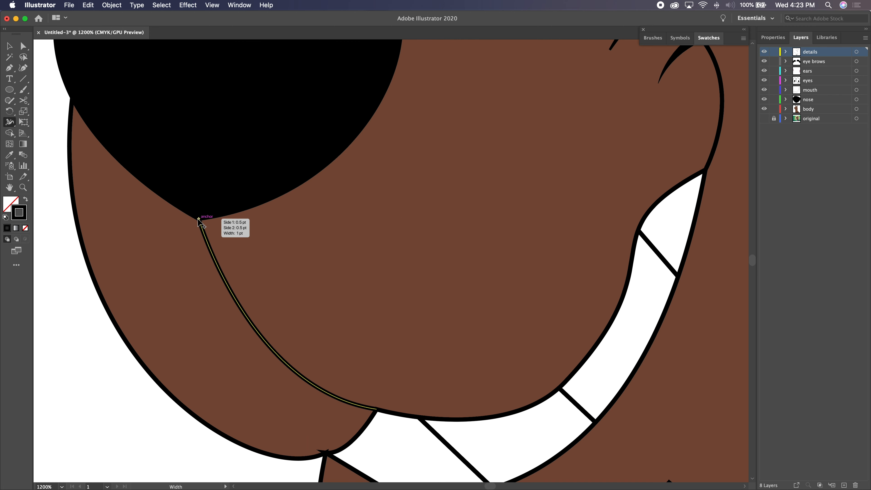
pyautogui.moveTo(200, 220); pyautogui.dragTo(205, 218)
pyautogui.press('alt')
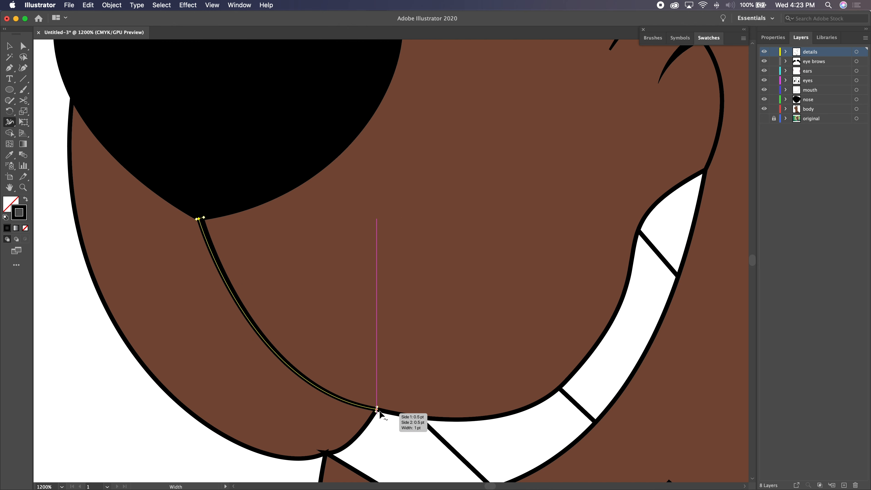
# - Give the three small round spots on the neck uneven outlines, thick on one side and thin on the other
pyautogui.moveTo(402, 398); pyautogui.dragTo(227, 195)
pyautogui.moveTo(255, 238); pyautogui.dragTo(257, 253)
pyautogui.moveTo(308, 262)
pyautogui.mouseDown()
pyautogui.moveTo(299, 280)
pyautogui.moveTo(243, 278)
pyautogui.moveTo(247, 285)
pyautogui.mouseUp()
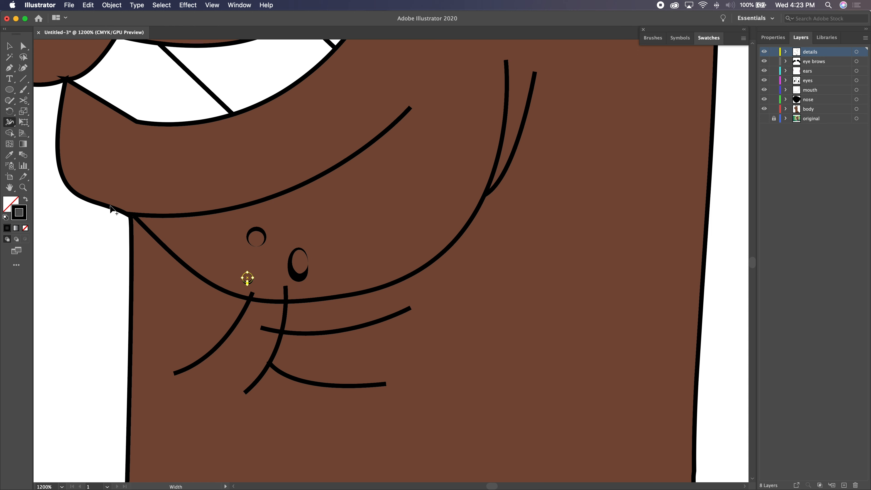
# - Taper the lower ends of the two downward-curving neck creases below the spots to points with the Width tool
pyautogui.click(6, 49)
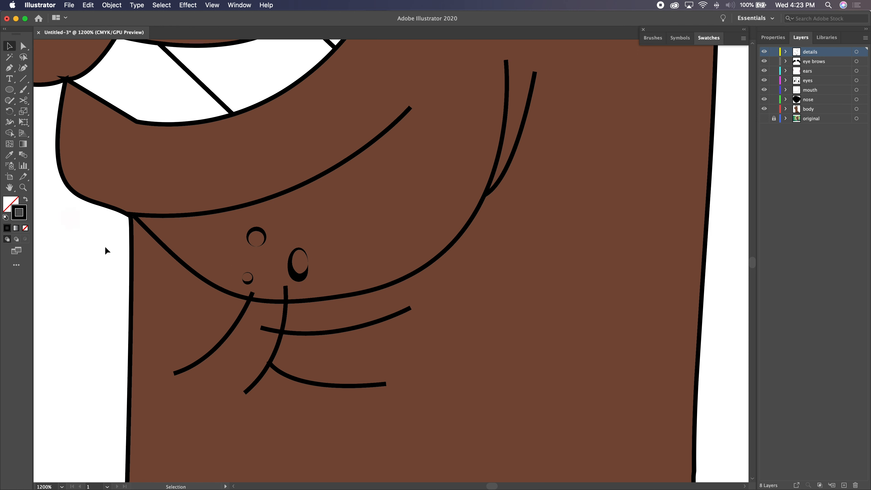
pyautogui.click(284, 321)
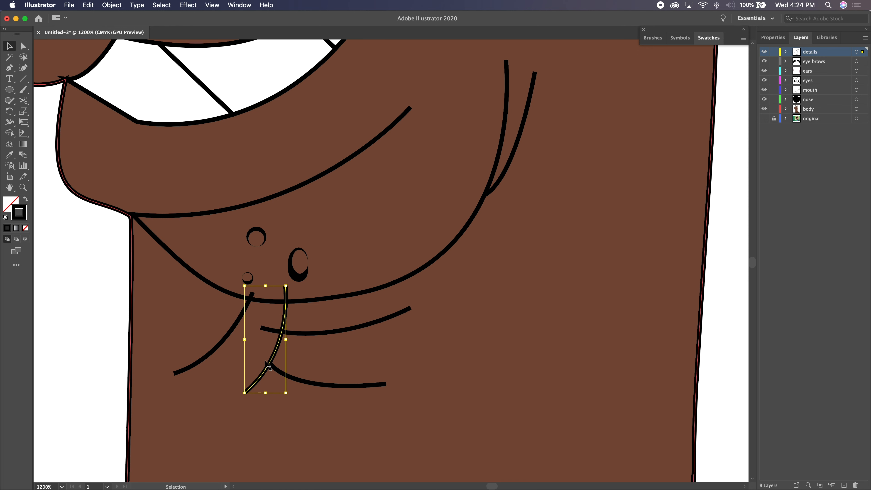
pyautogui.hotkey('shift', 'w')
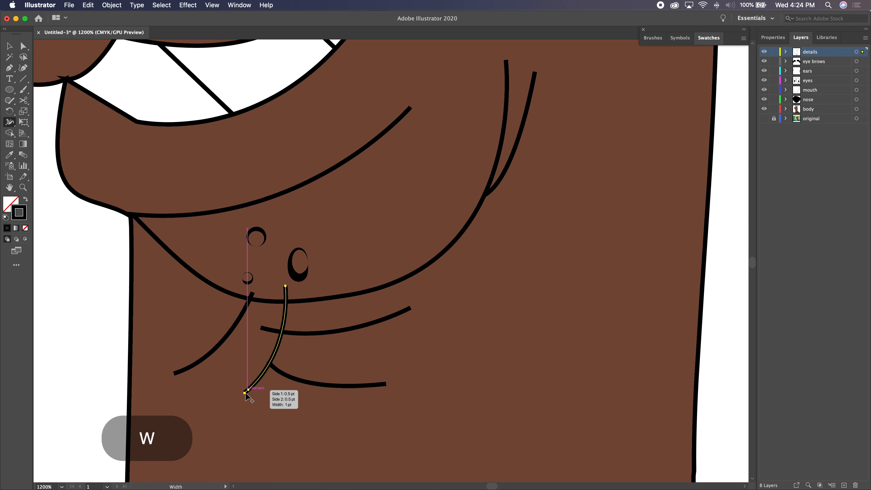
pyautogui.moveTo(243, 394); pyautogui.dragTo(176, 375)
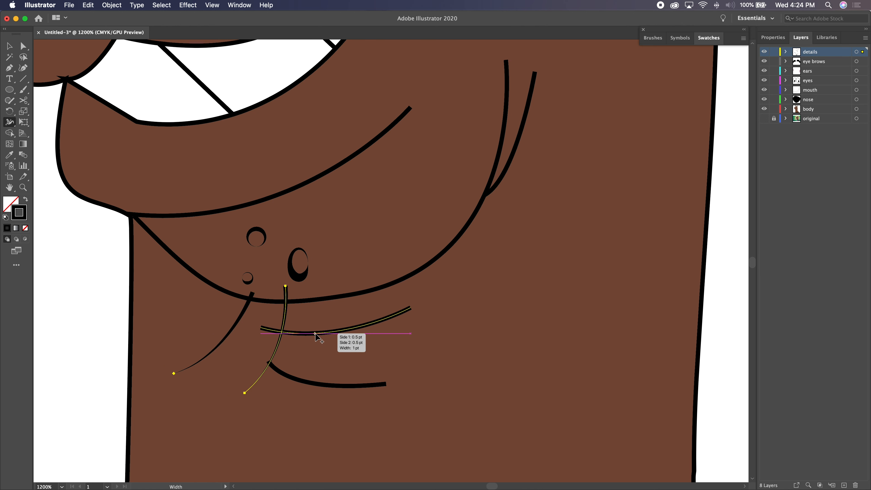
# - Thicken the middles of the two nearly horizontal neck creases and taper their ends to points with the Width tool
pyautogui.moveTo(315, 337); pyautogui.dragTo(315, 339)
pyautogui.moveTo(323, 383); pyautogui.dragTo(323, 382)
pyautogui.moveTo(261, 324); pyautogui.dragTo(260, 326)
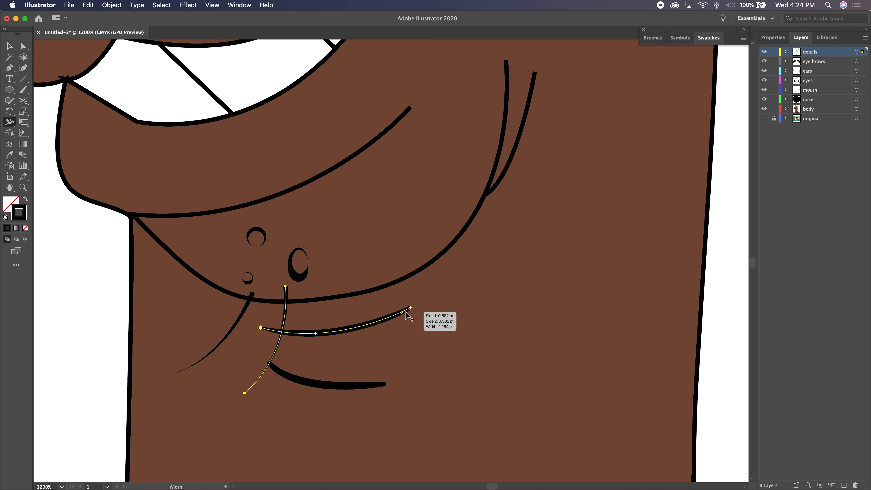
pyautogui.moveTo(410, 308); pyautogui.dragTo(411, 309)
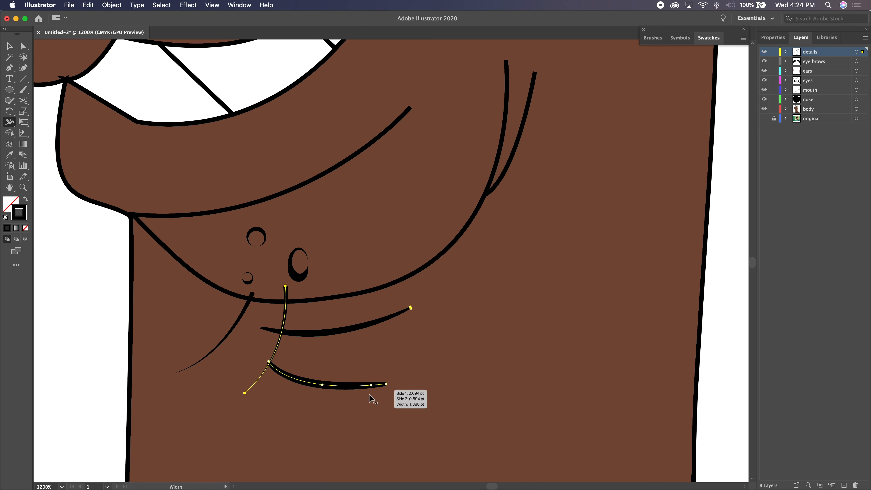
pyautogui.moveTo(386, 385); pyautogui.dragTo(387, 384)
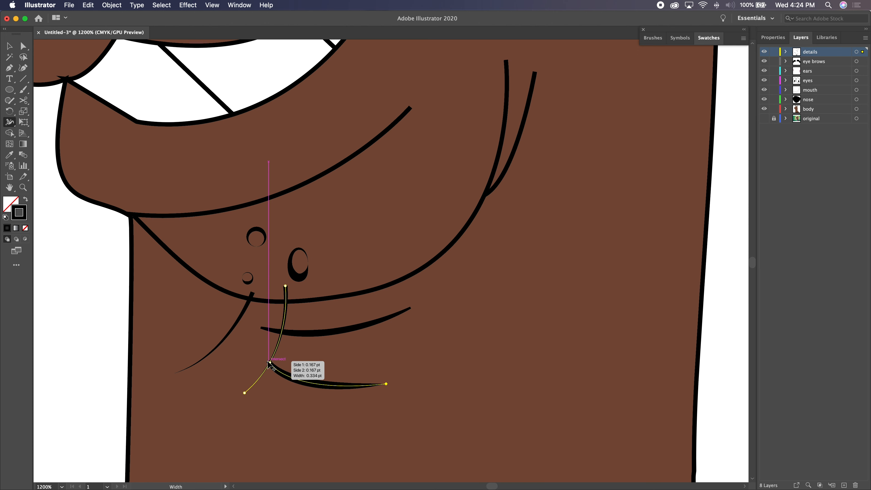
pyautogui.moveTo(271, 361); pyautogui.dragTo(269, 361)
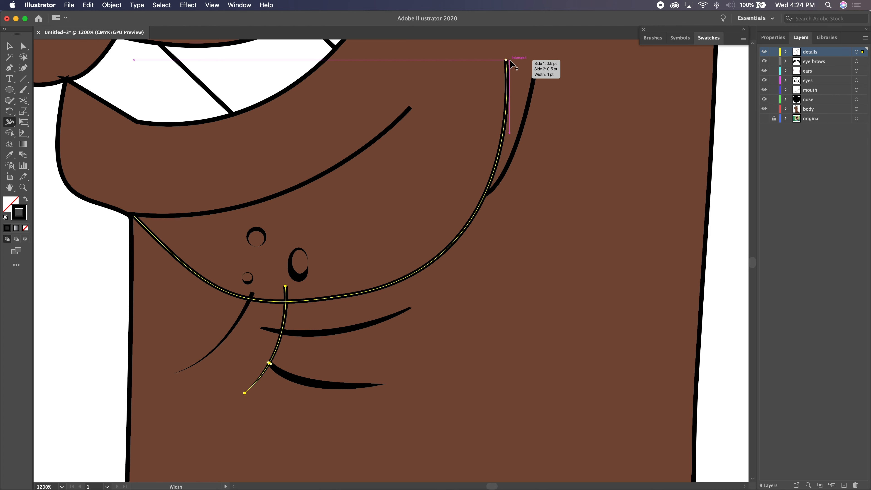
pyautogui.click(491, 184)
pyautogui.moveTo(491, 183); pyautogui.dragTo(491, 185)
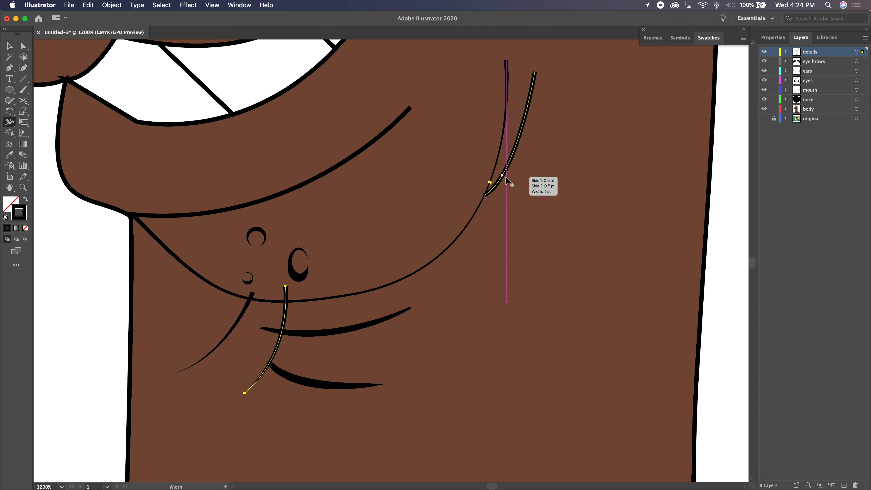
pyautogui.press('super+z')
# - Add a width point to the chin line near its branch, and taper the upper ends of the chin, branch and lower lip lines
pyautogui.moveTo(492, 184); pyautogui.dragTo(490, 183)
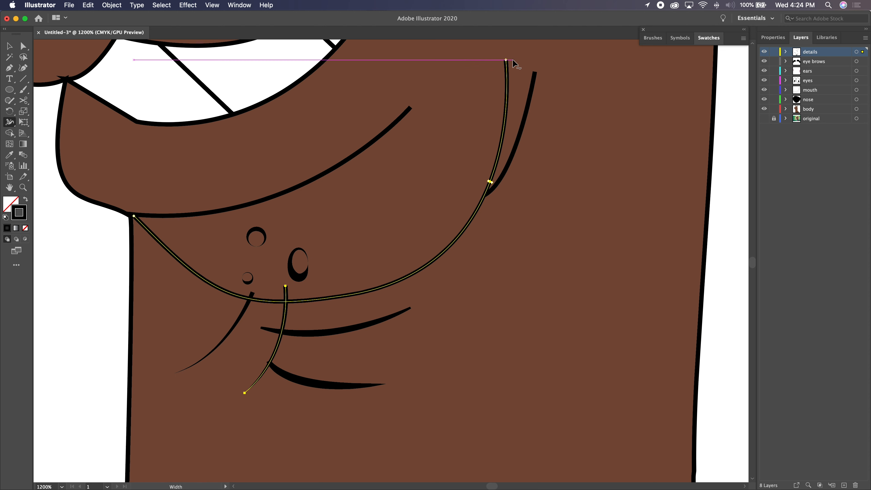
pyautogui.moveTo(507, 61); pyautogui.dragTo(534, 72)
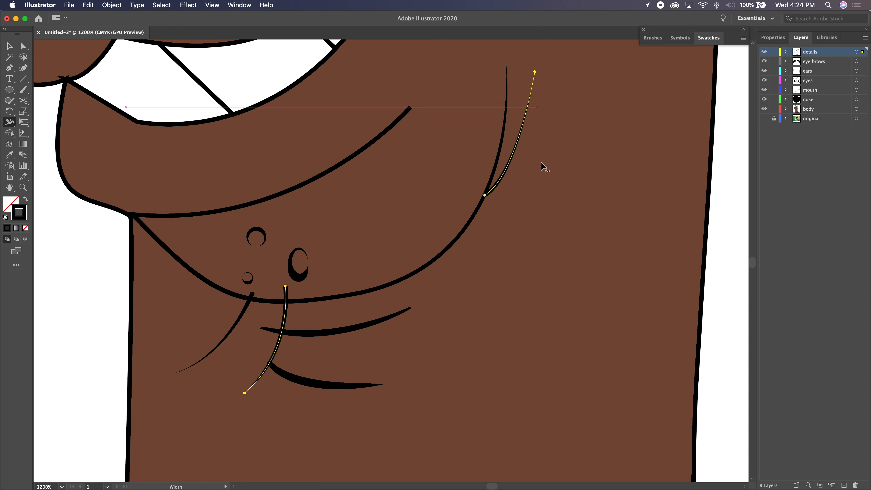
pyautogui.moveTo(411, 109); pyautogui.dragTo(411, 108)
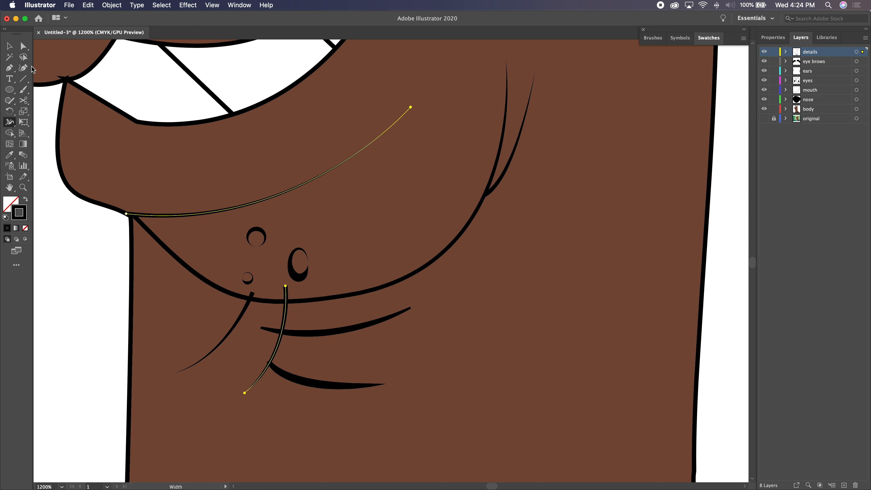
# - Clear the selection and review the whole illustration on the artboard
pyautogui.click(10, 46)
pyautogui.click(350, 216)
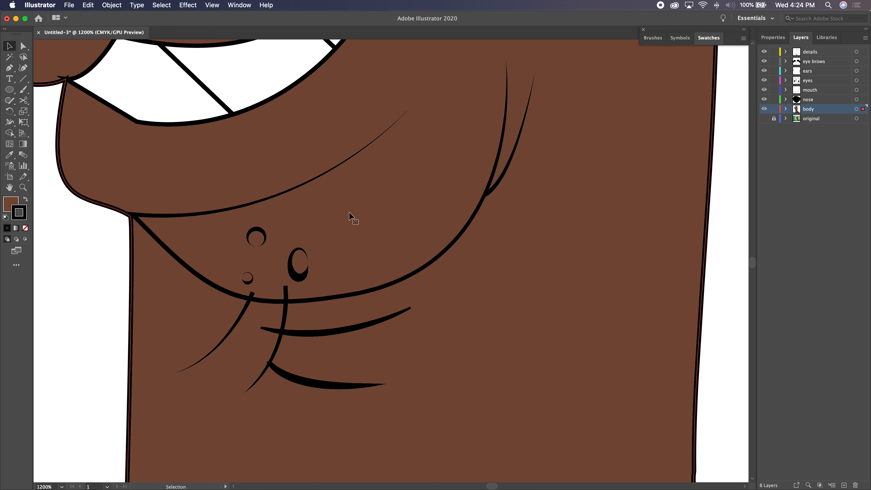
pyautogui.press('super+0')
pyautogui.press('a')
pyautogui.press('v')
pyautogui.click(619, 281)
pyautogui.press('space')
pyautogui.moveTo(569, 293); pyautogui.dragTo(467, 288)
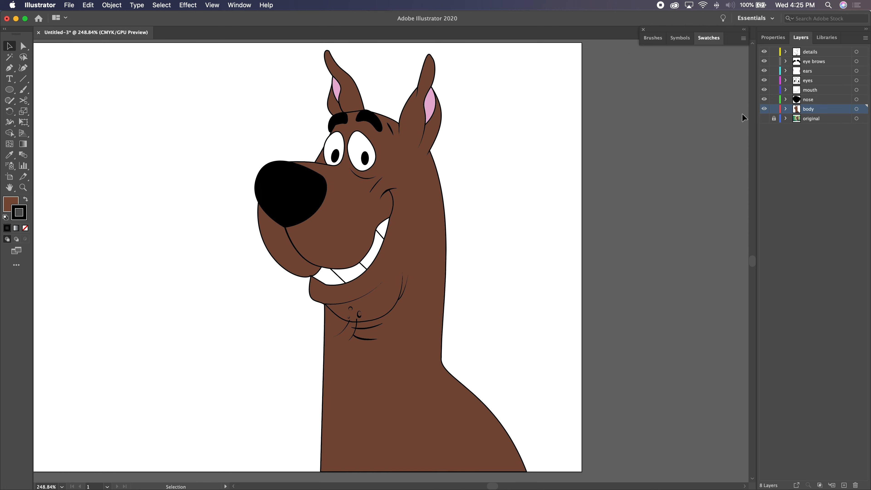
# - Show the original reference image and switch all the traced layers off and on again to compare them
pyautogui.click(764, 118)
pyautogui.moveTo(764, 108); pyautogui.dragTo(757, 45)
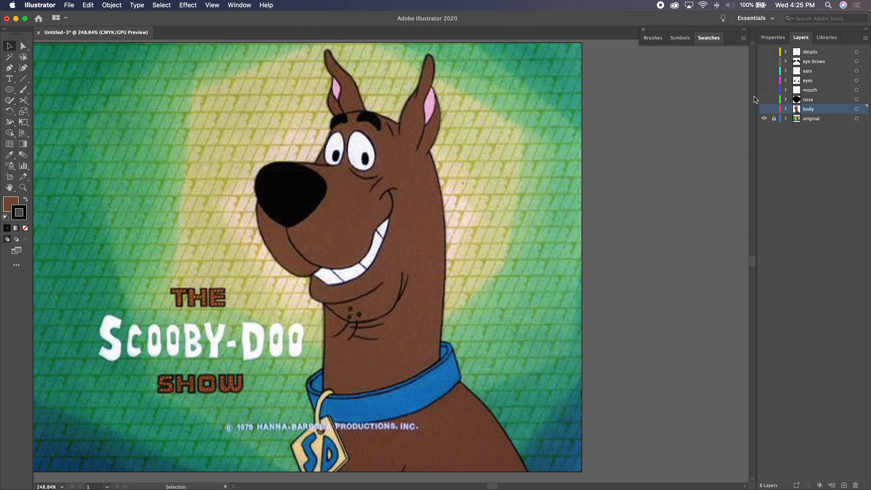
pyautogui.moveTo(763, 109); pyautogui.dragTo(762, 52)
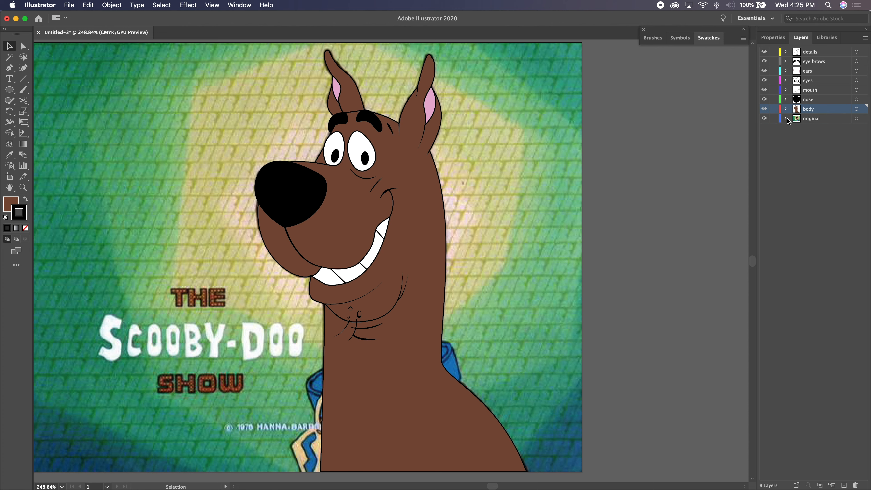
# - Hide the original reference layer and make it the active layer
pyautogui.click(764, 118)
pyautogui.click(807, 120)
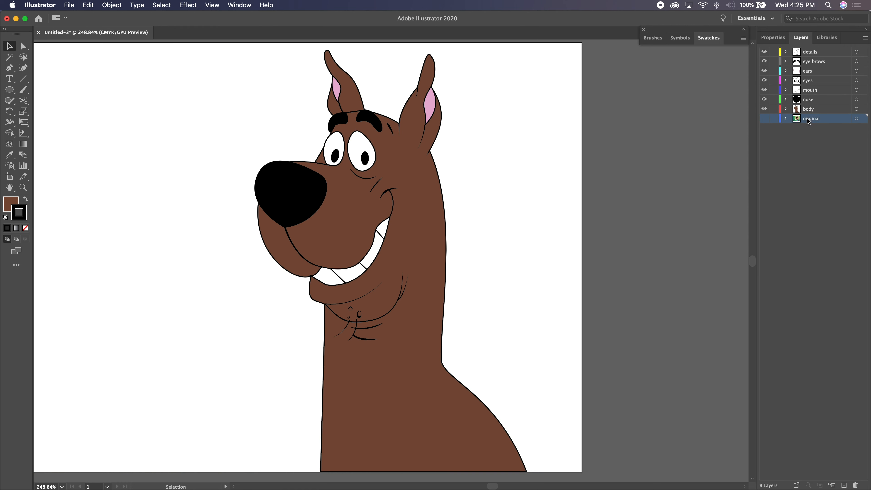
pyautogui.moveTo(807, 120)
pyautogui.mouseDown()
pyautogui.moveTo(824, 365)
pyautogui.moveTo(854, 485)
pyautogui.moveTo(839, 243)
pyautogui.moveTo(812, 101)
pyautogui.moveTo(810, 118)
pyautogui.moveTo(792, 122)
pyautogui.mouseUp()
pyautogui.press('super+minus')
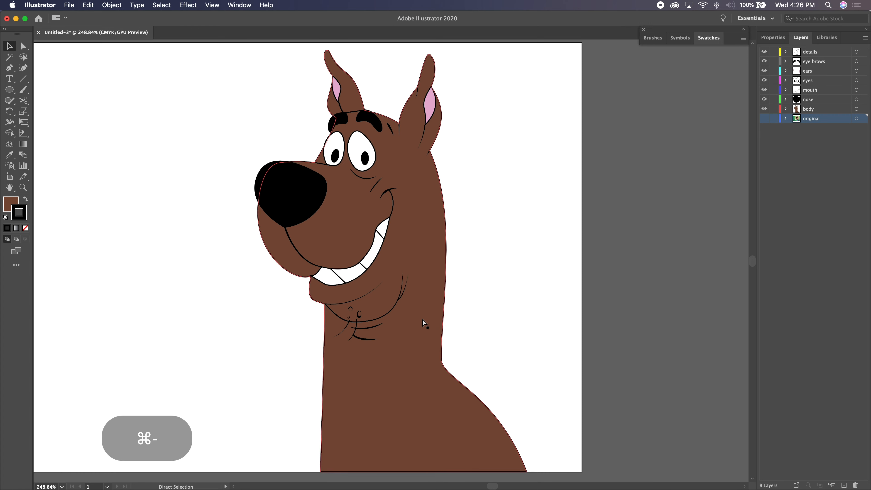